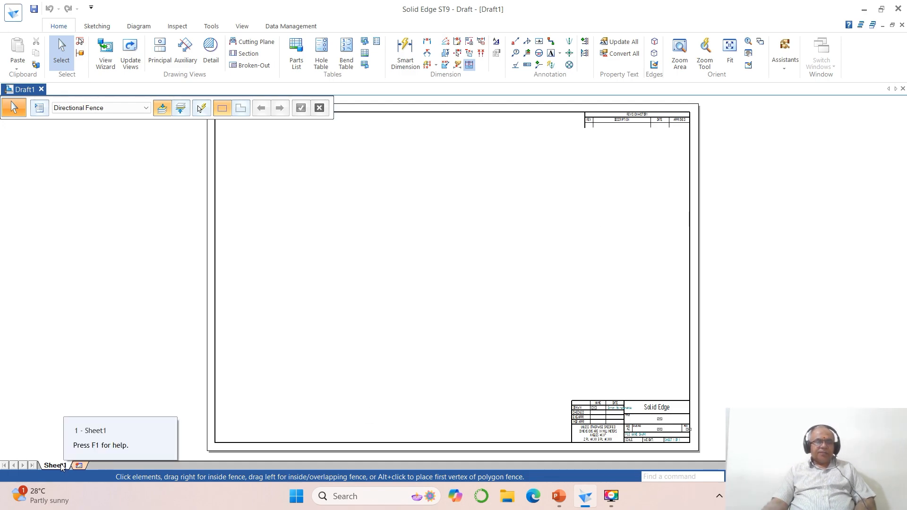
Set Sheet1's background sheet to A4-Sheet with the background hidden, and fit the sheet in the view.
right_click(62, 467)
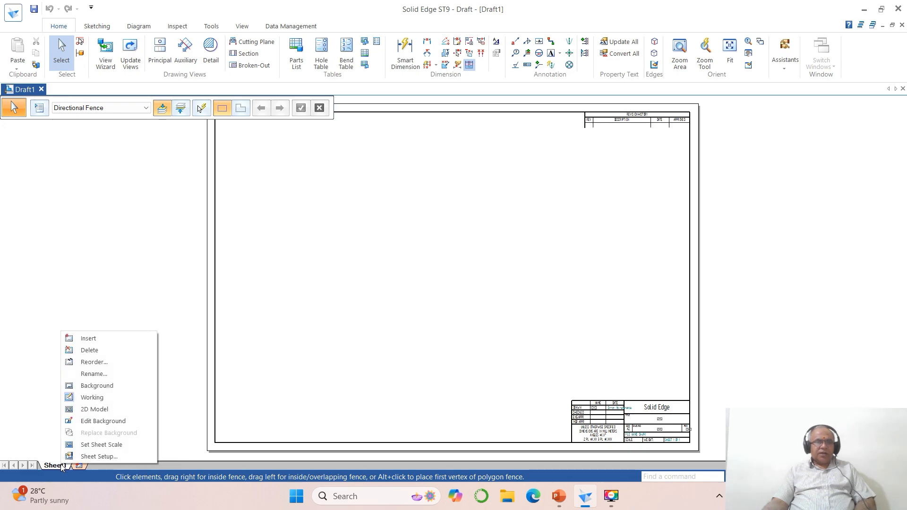
click(90, 457)
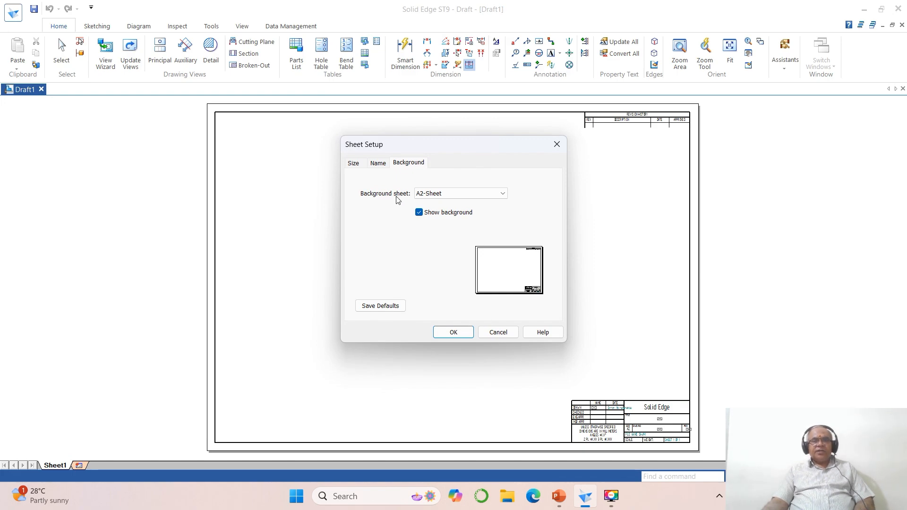
click(502, 194)
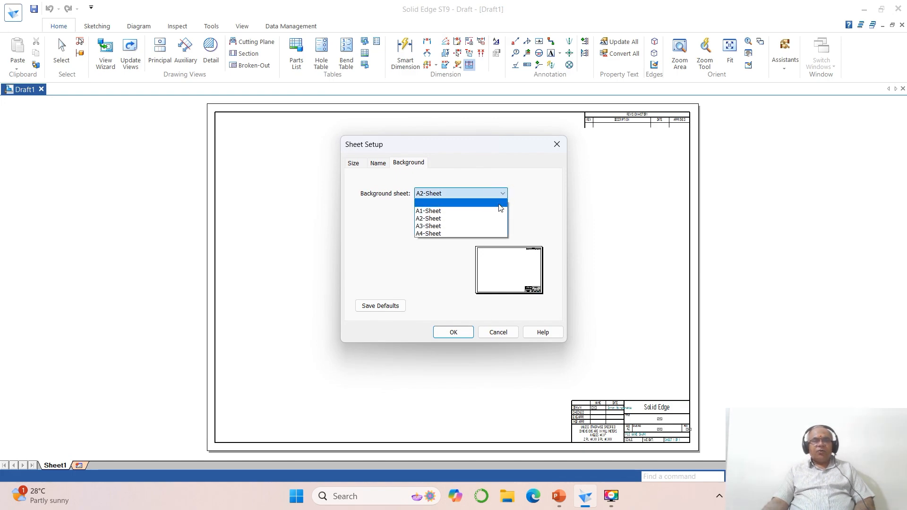
click(441, 233)
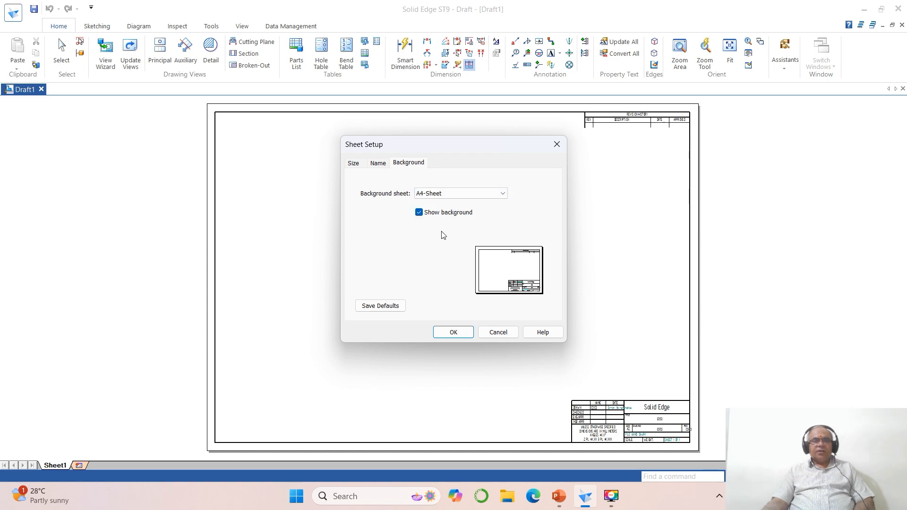
click(419, 213)
click(444, 334)
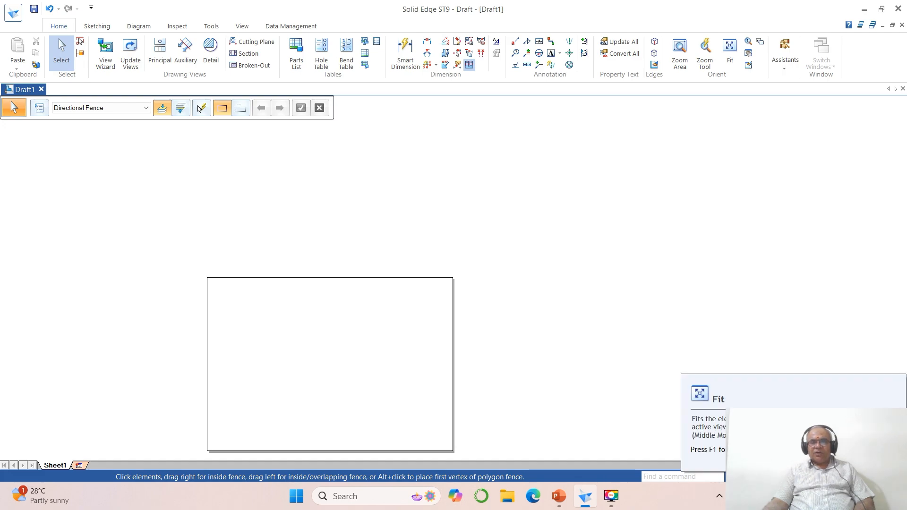
click(756, 477)
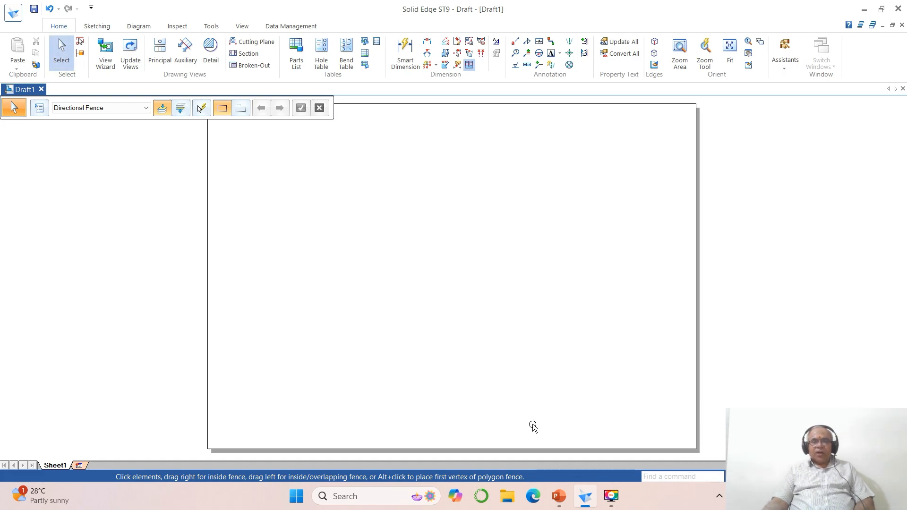
Check the problem statement in PowerPoint, then start a text note at the sheet's upper-left area in Times New Roman, size 4.
click(559, 497)
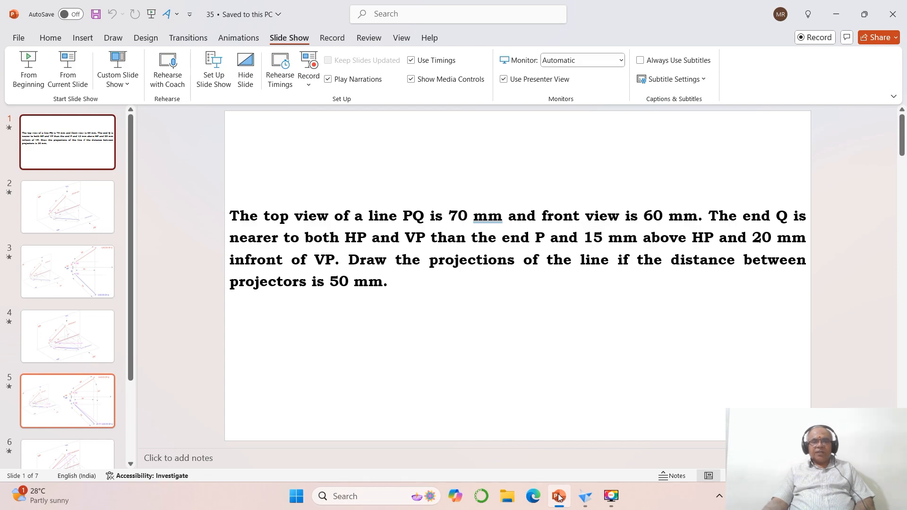
click(585, 497)
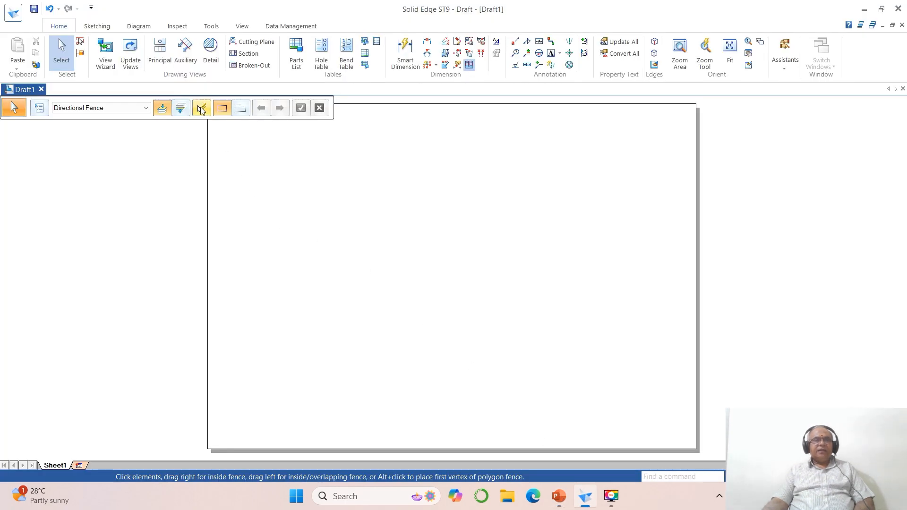
click(552, 54)
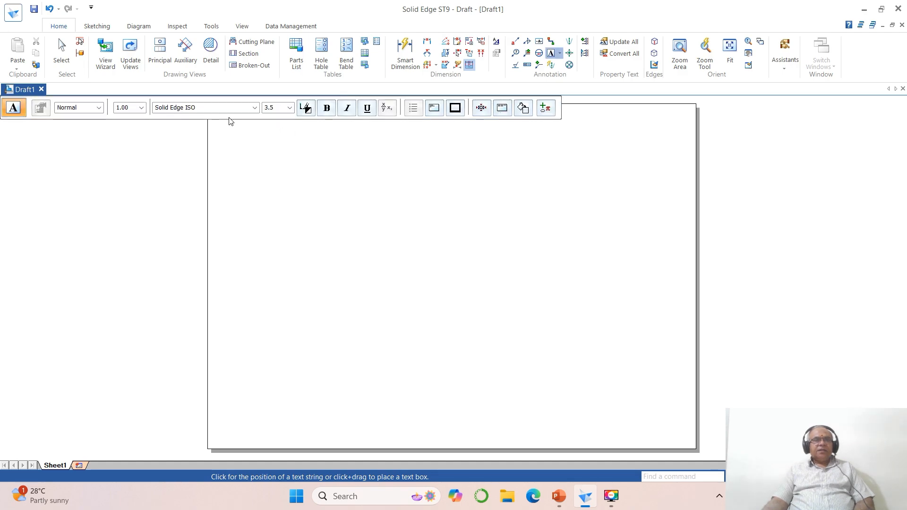
click(254, 108)
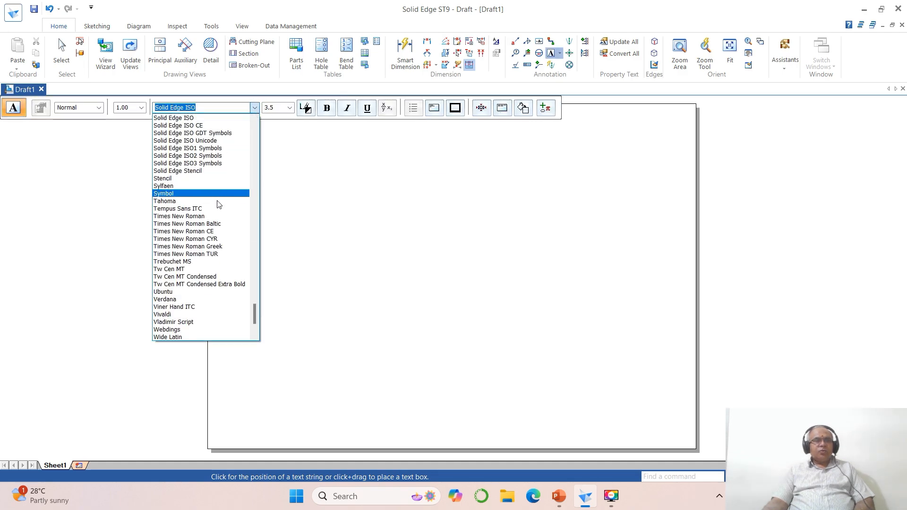
click(213, 216)
click(282, 109)
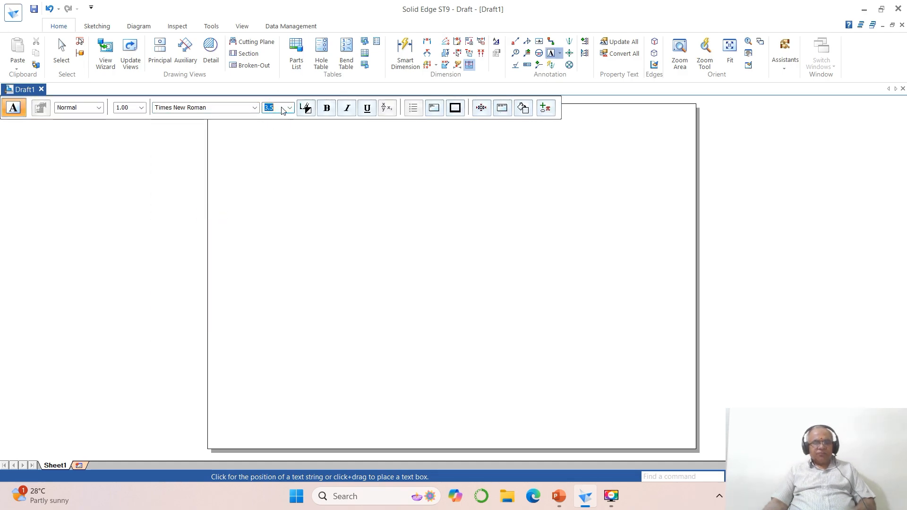
text(4)
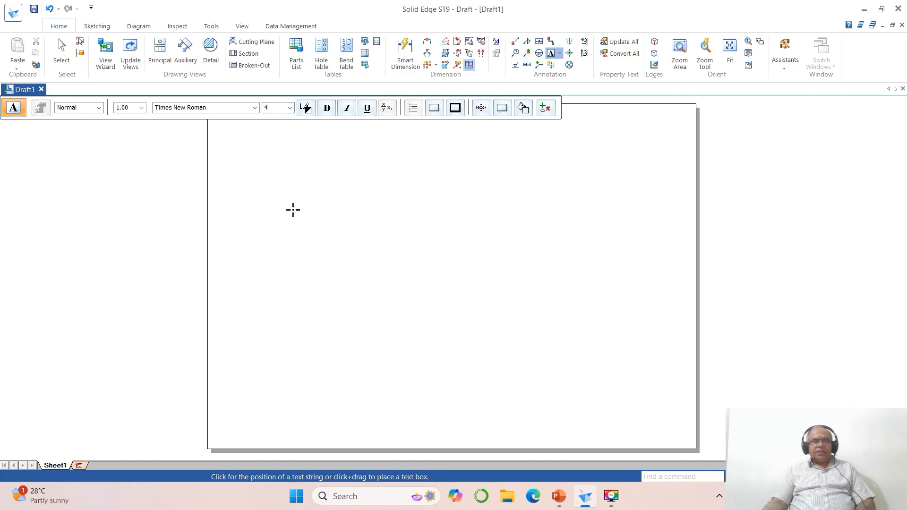
click(214, 155)
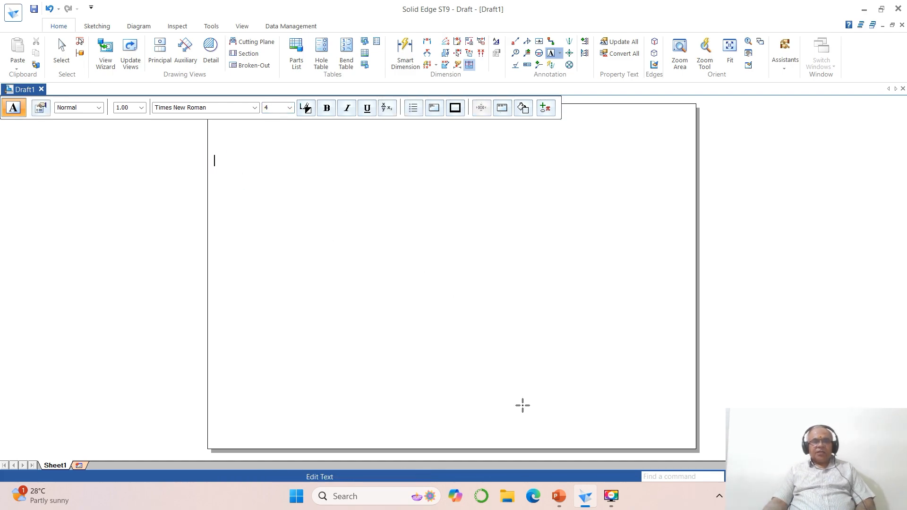
Copy the slide's opening sentence into the note: "The top view of a line PQ is 70 mm and front view is 60 mm.".
click(559, 496)
click(559, 496)
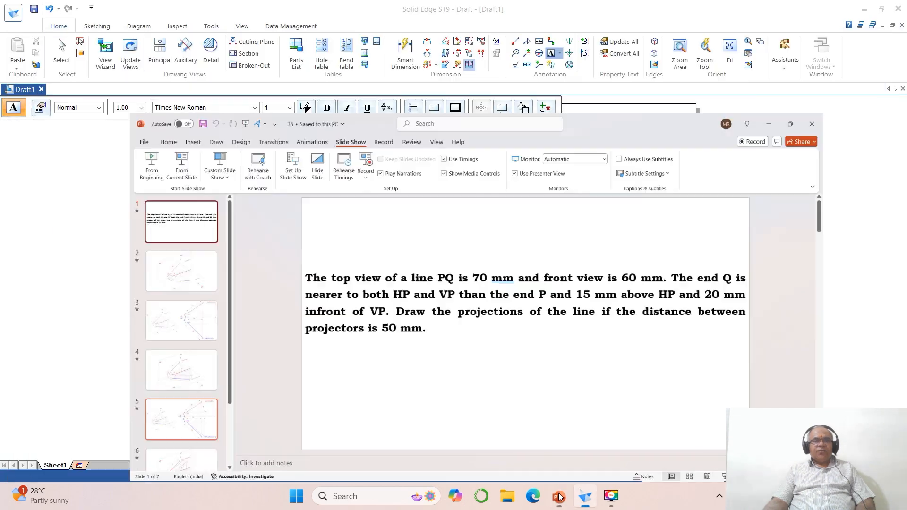
text(Th)
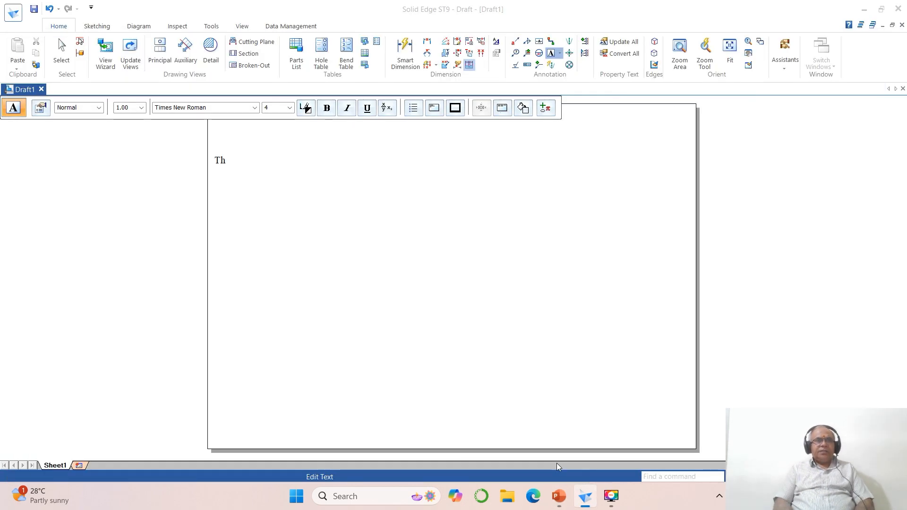
text(e top view of a line PQ)
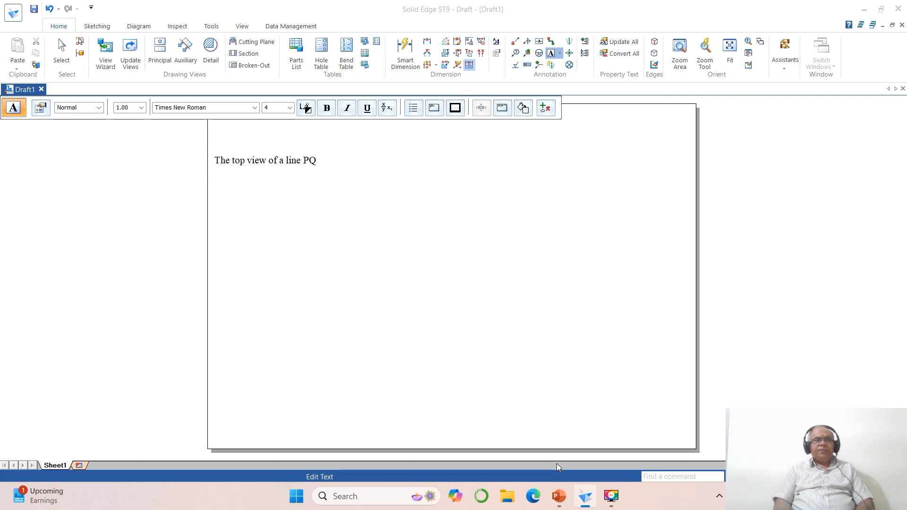
click(560, 494)
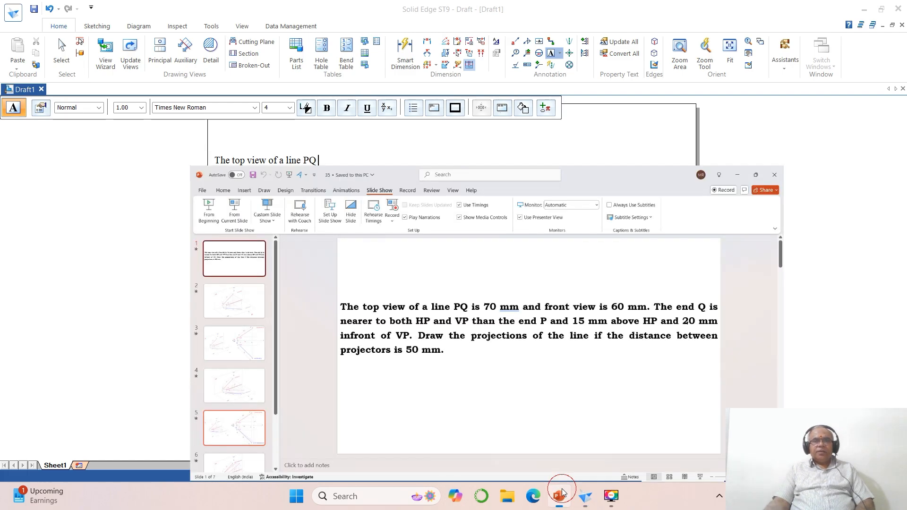
click(563, 492)
text(is 70)
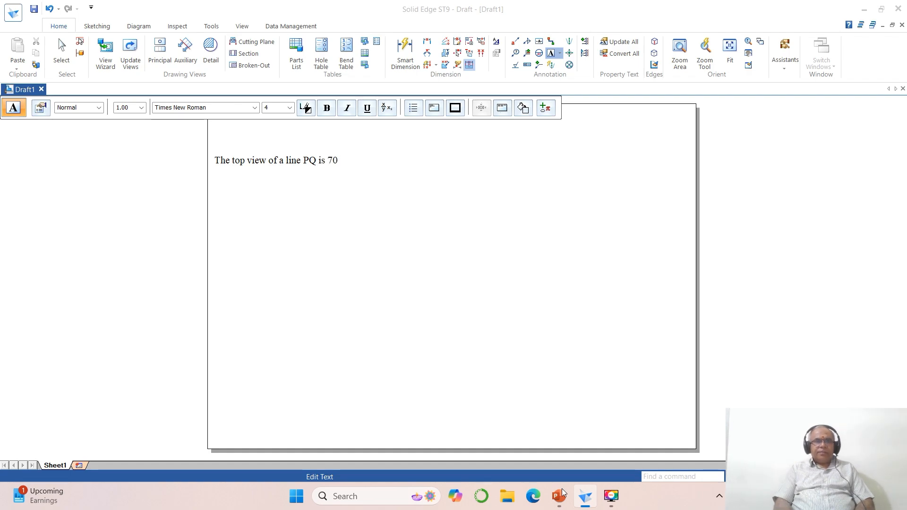
text( mm and front view)
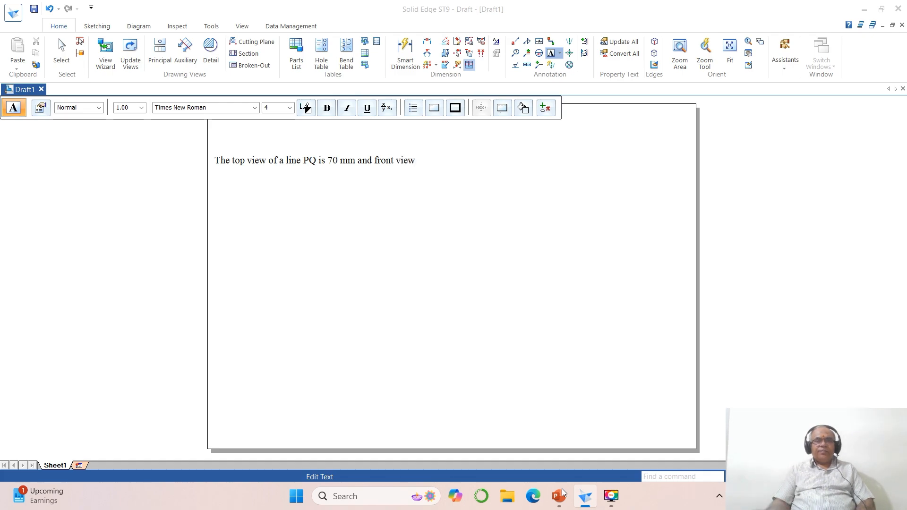
click(562, 491)
click(563, 491)
text(is 60 mm. )
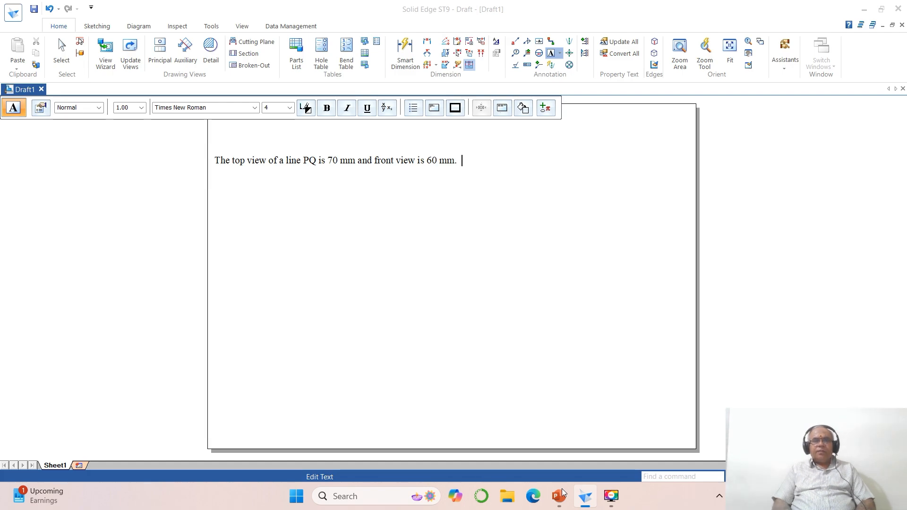
Add to the note, following the slide: "The end Q is nearer to both HP and VP than the end P".
text(The)
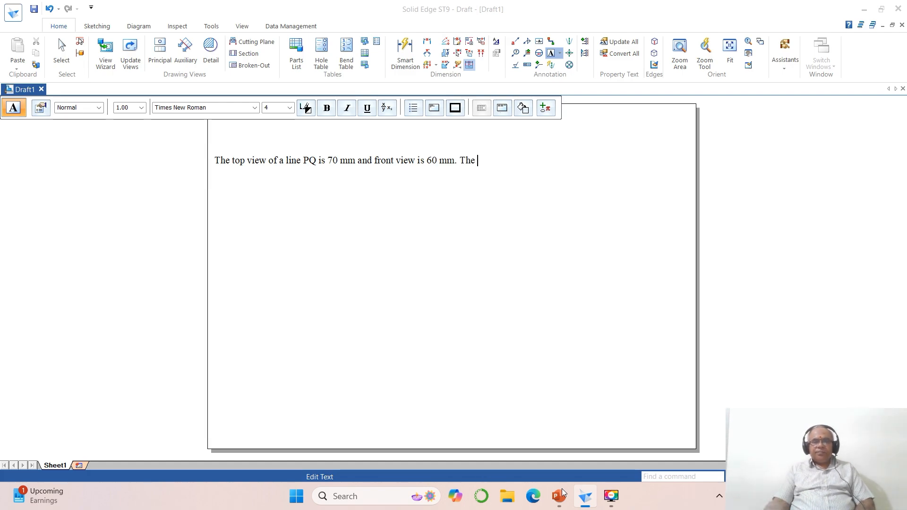
click(563, 488)
click(562, 493)
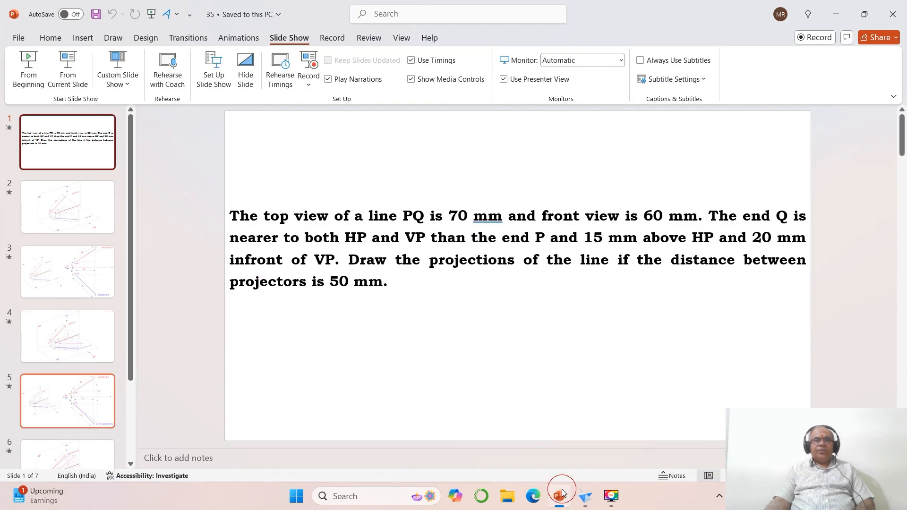
text(end Q is nearer to both HP and VP)
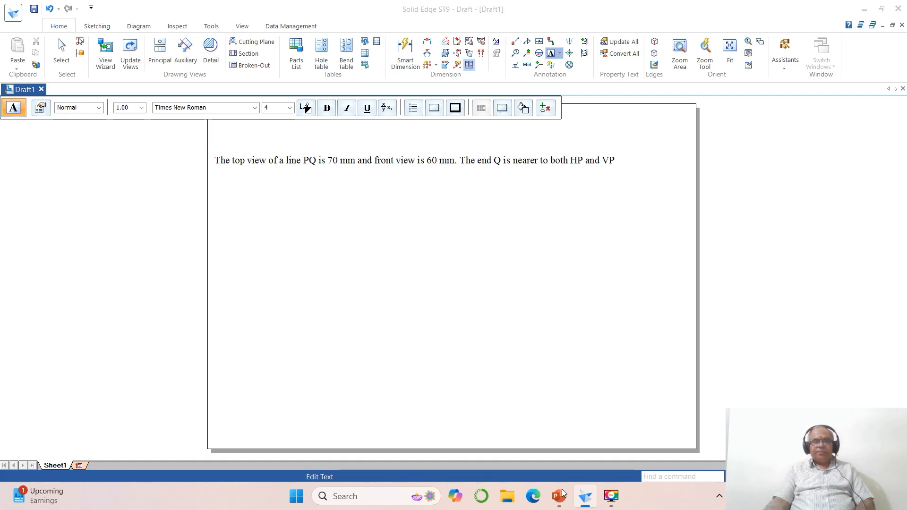
click(561, 497)
click(561, 496)
text(VP th)
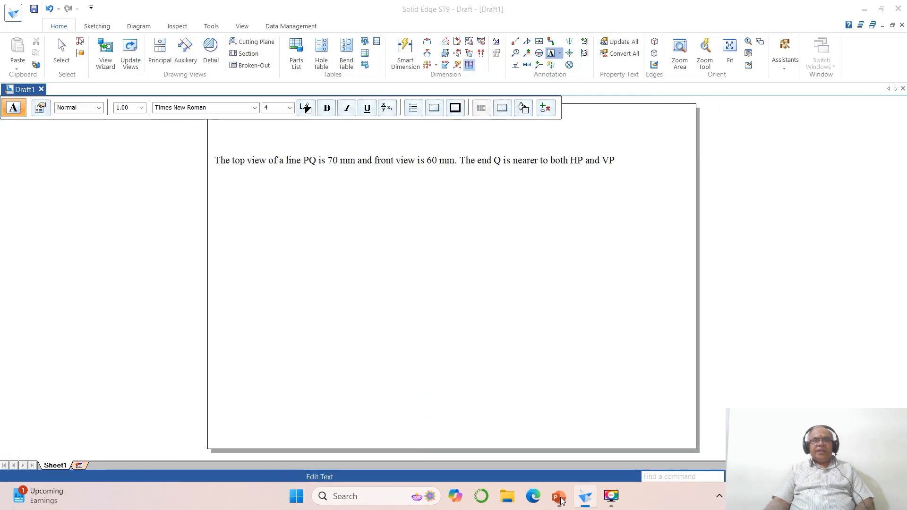
text(an the )
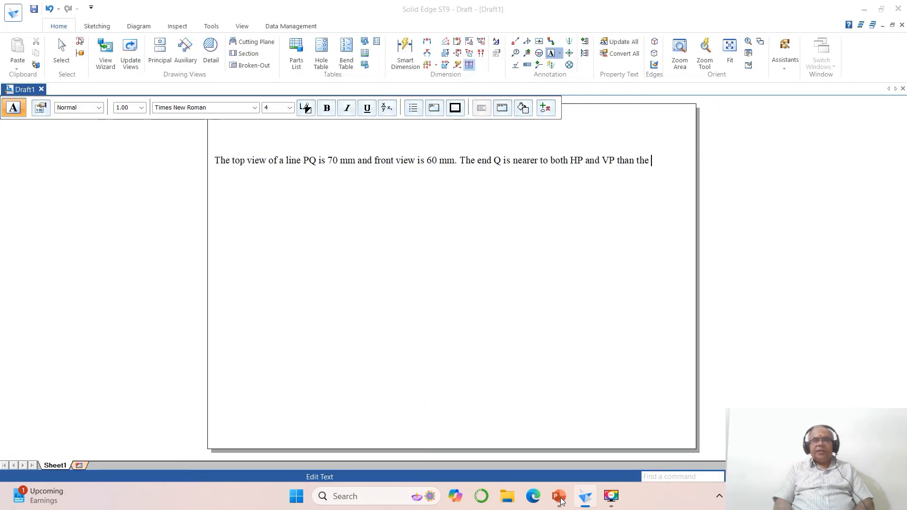
text(end P)
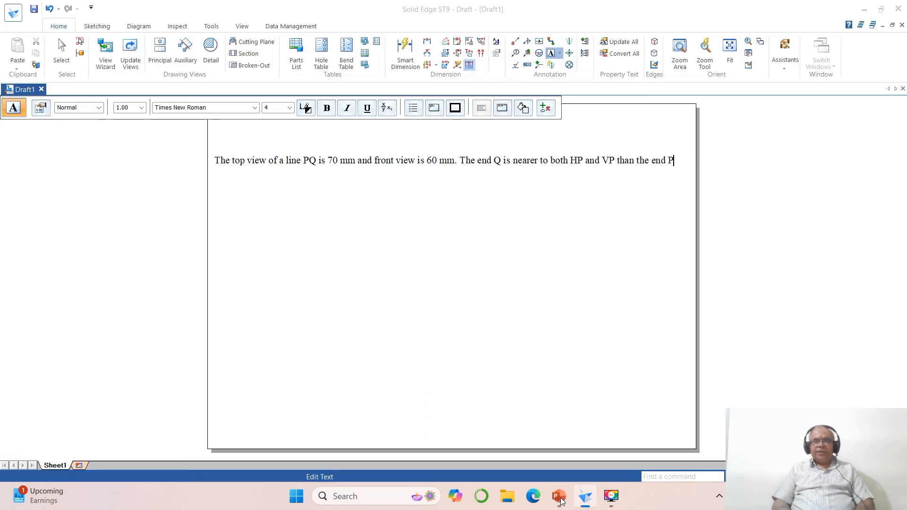
Complete the note's second sentence from the slide with "and 15 mm above HP and 20 mm infront of VP.".
click(561, 500)
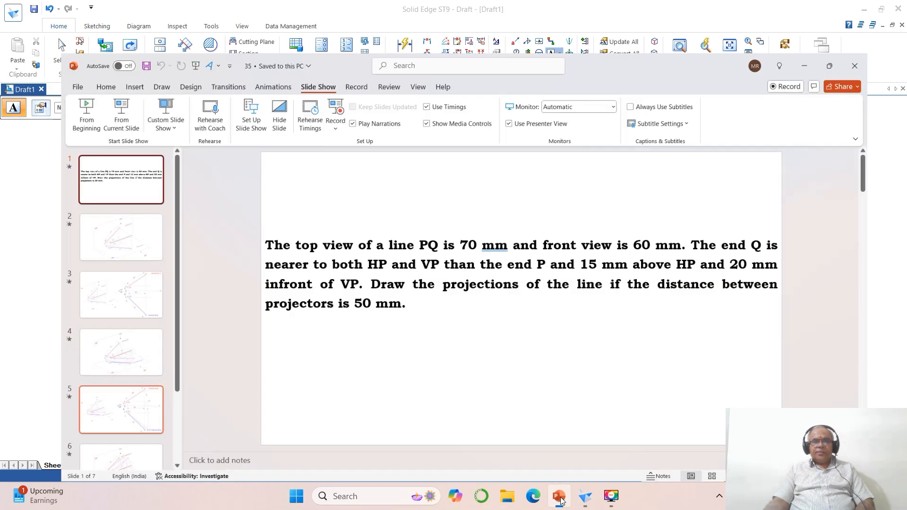
click(561, 500)
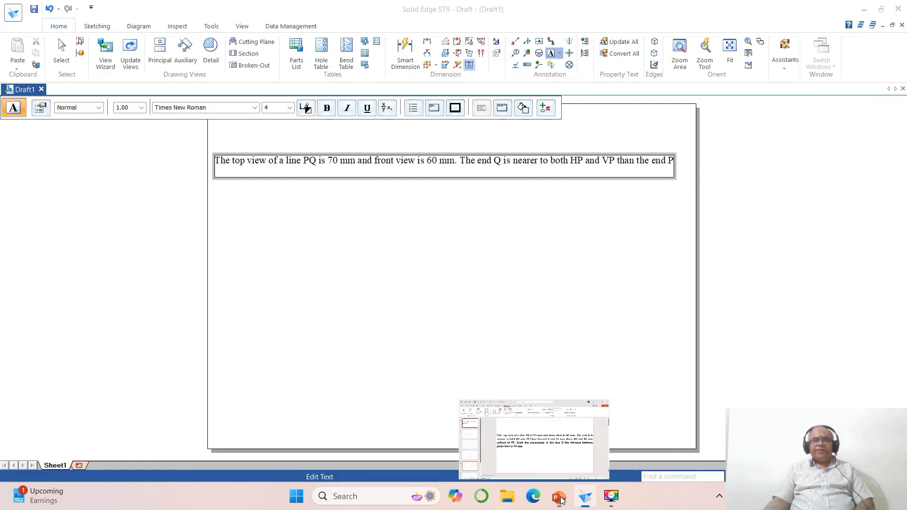
text(and 15 mm abo)
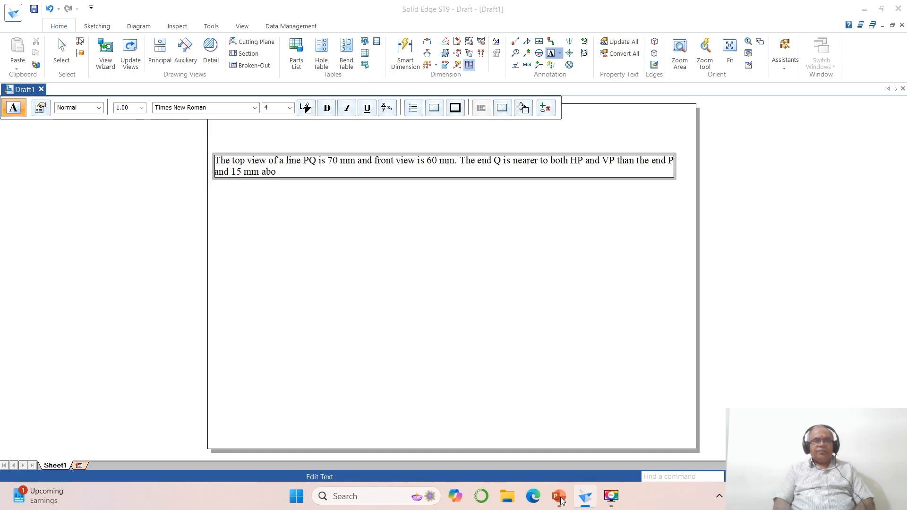
text(ve HP and)
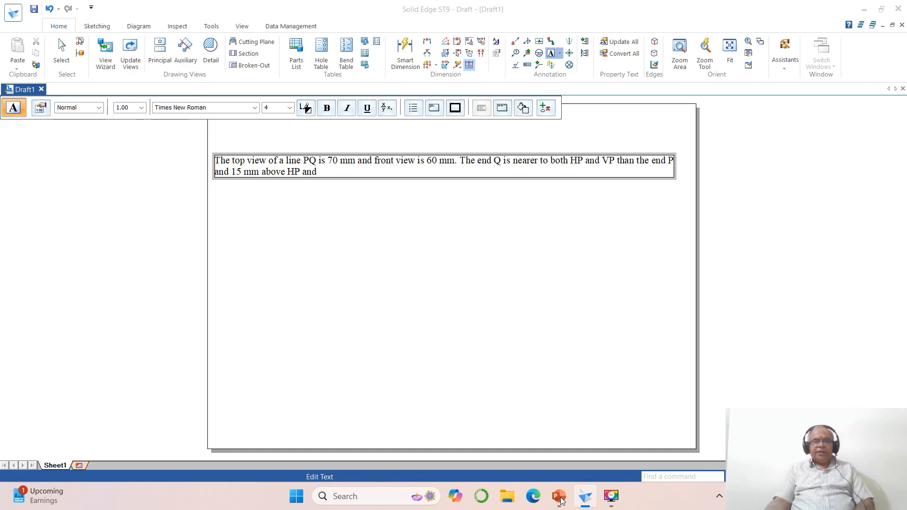
click(560, 499)
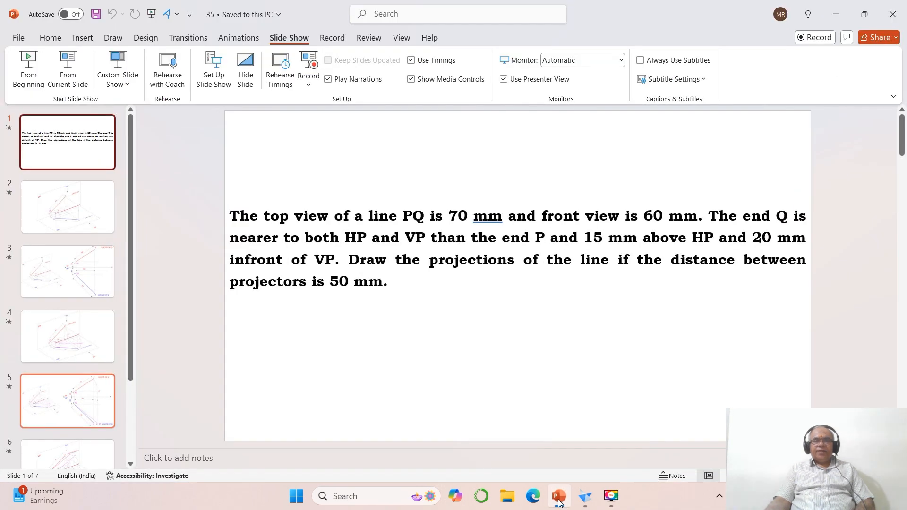
click(558, 498)
text(20 mm infront of VP.)
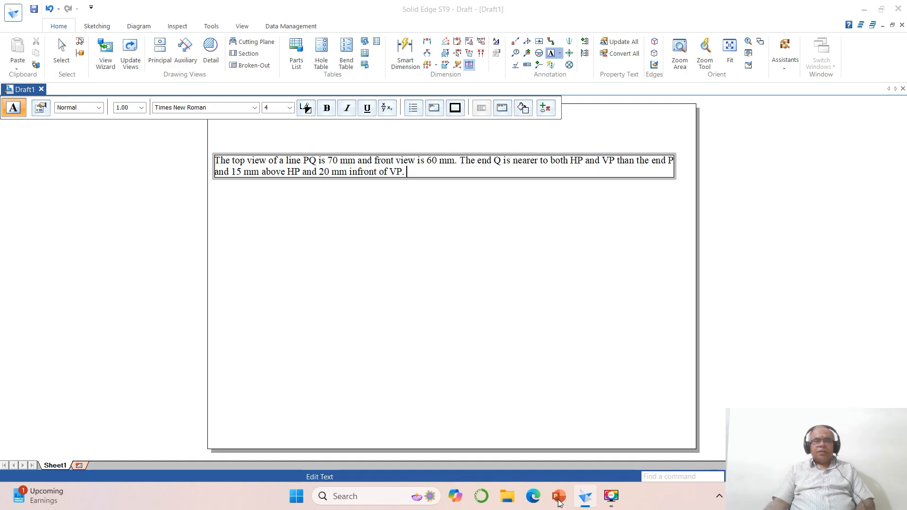
Check the slide's last sentence and add "Draw the projections of the line" to the note.
click(558, 499)
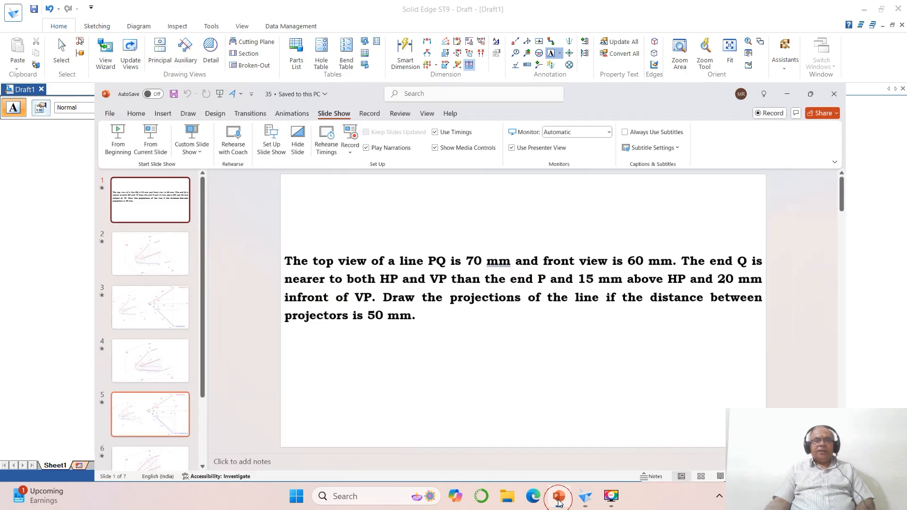
click(559, 498)
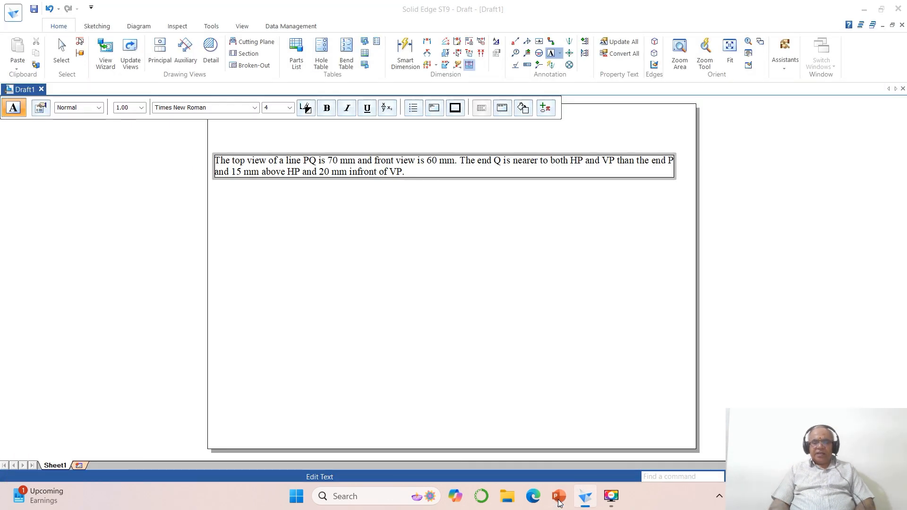
text(Draw the)
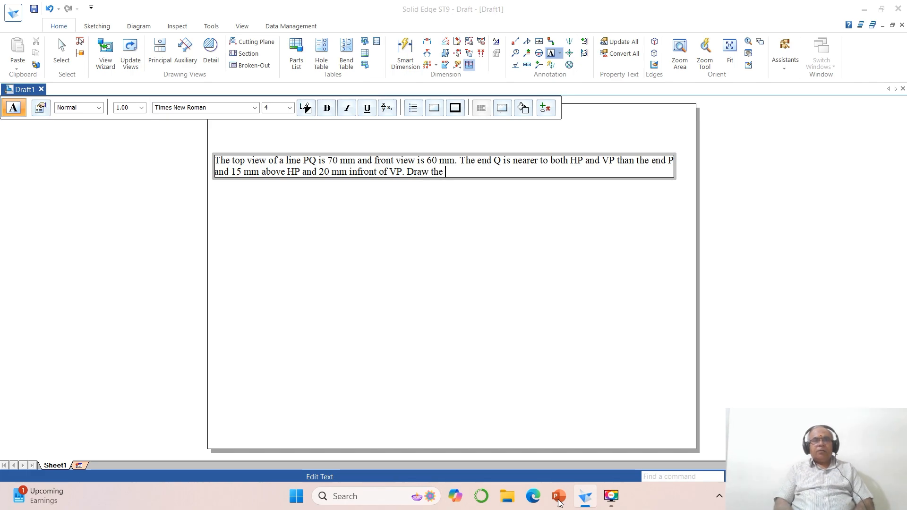
text( projection sof the)
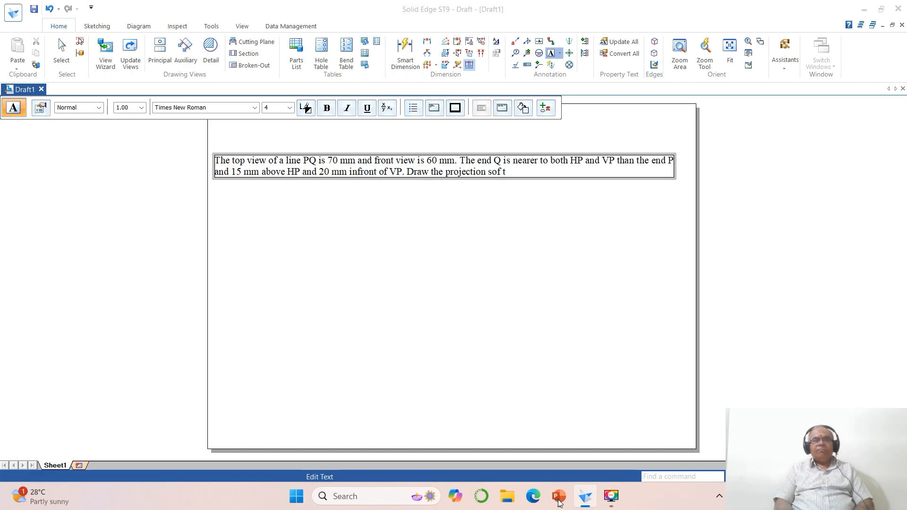
key(BackSpace)
key(BackSpace)
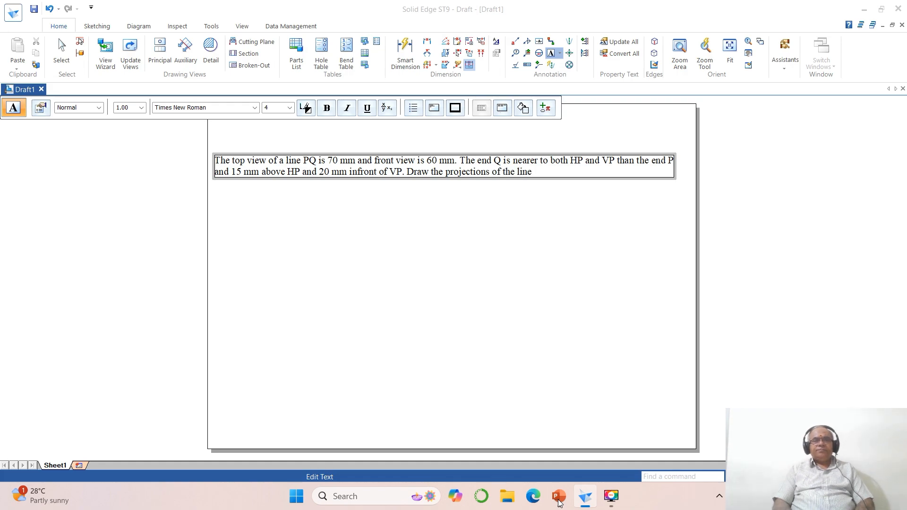
Finish the note with "if the distance between the end projectors is 50 mm.", check it against the slide and close the text.
click(559, 496)
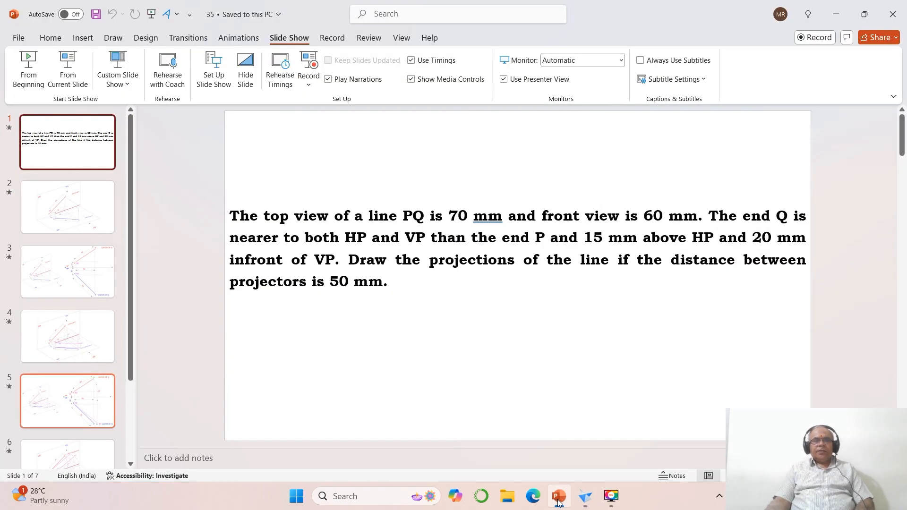
click(559, 497)
text(f the distance between the e)
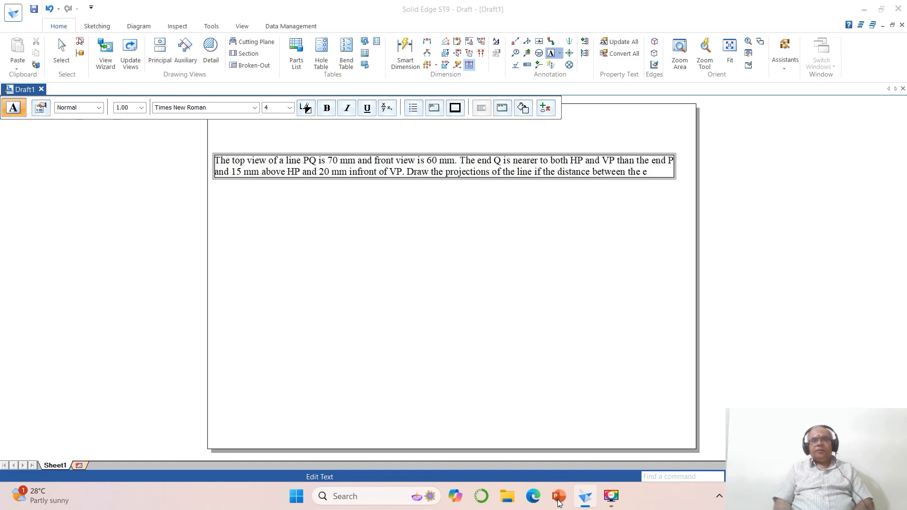
text(nd pro)
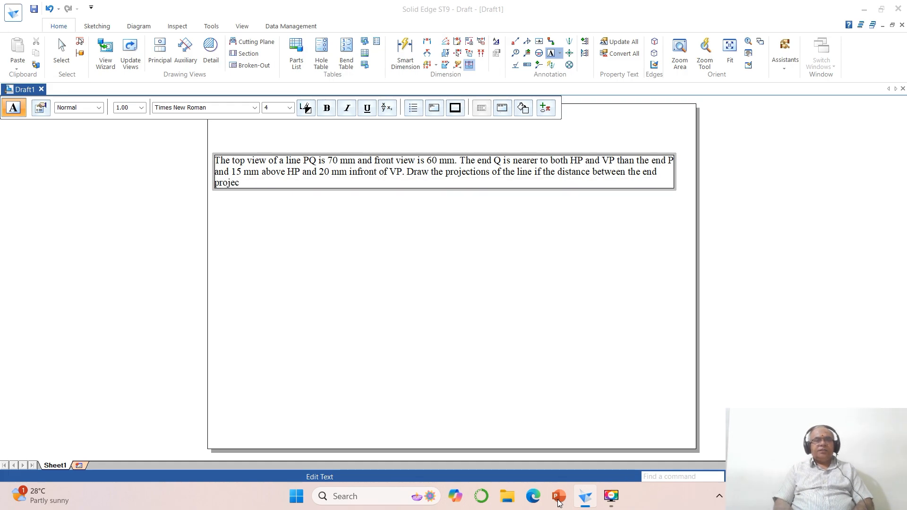
text(jectors is 50 mm.)
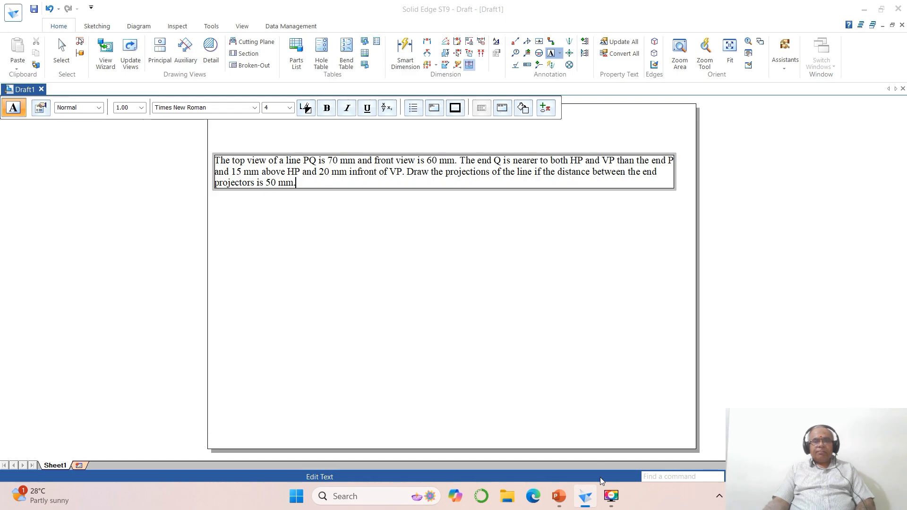
click(560, 502)
click(563, 506)
click(445, 230)
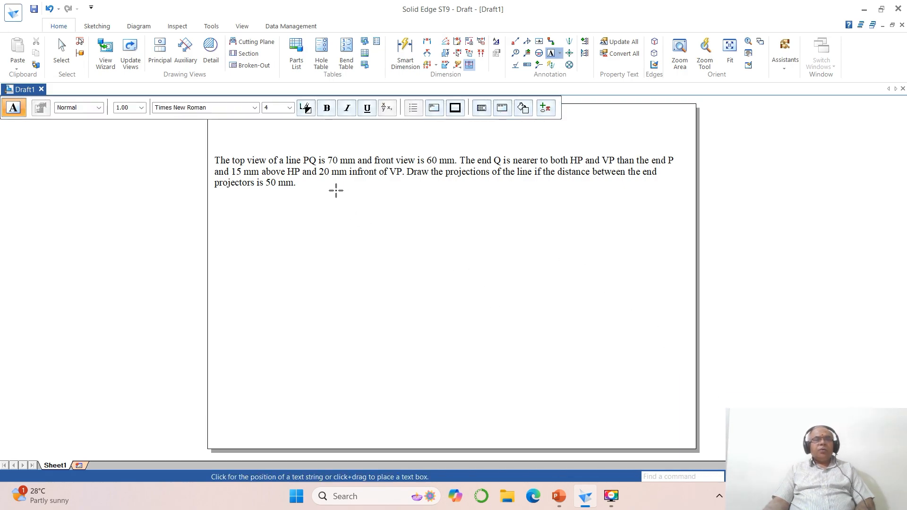
Move the problem statement note up about 26 mm, close to the sheet's upper edge.
scroll(376, 223, down, 1)
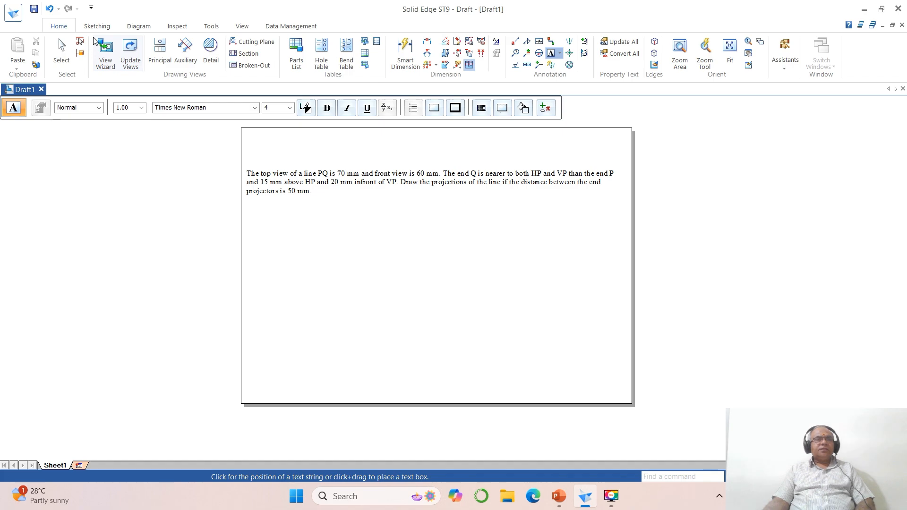
click(97, 26)
click(109, 53)
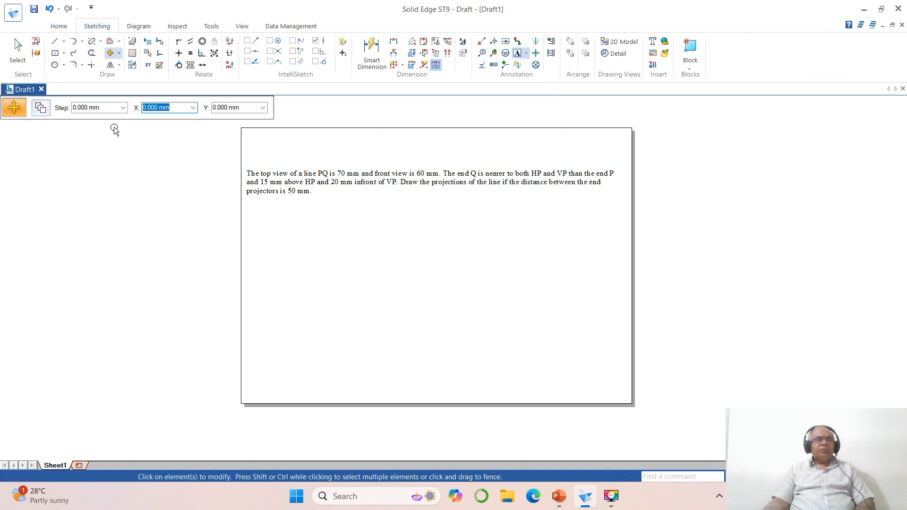
click(308, 194)
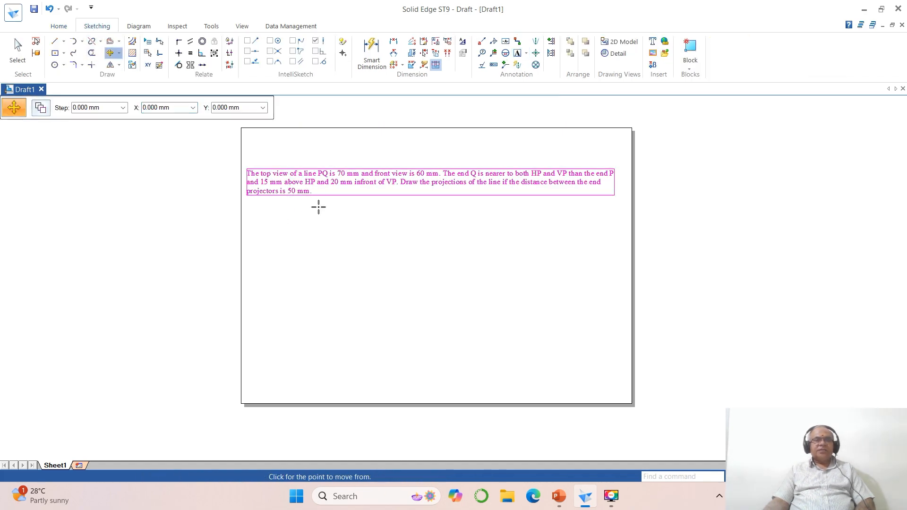
click(390, 278)
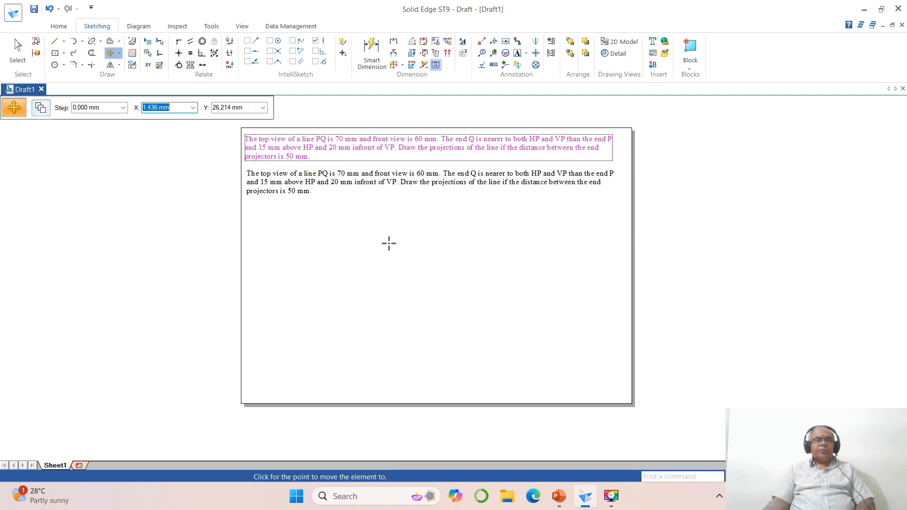
click(389, 244)
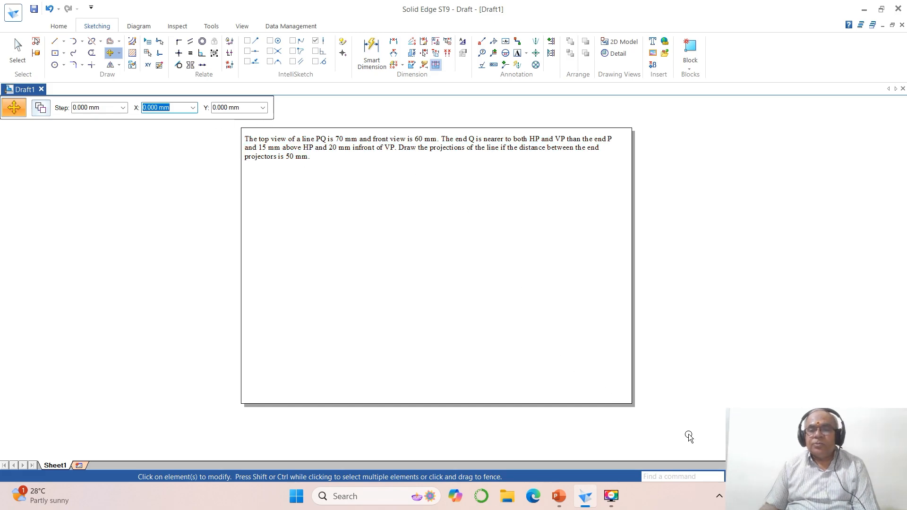
Fit the sheet in view and start the Line tool with endpoint and intersection snapping turned on.
click(762, 477)
click(228, 120)
click(654, 417)
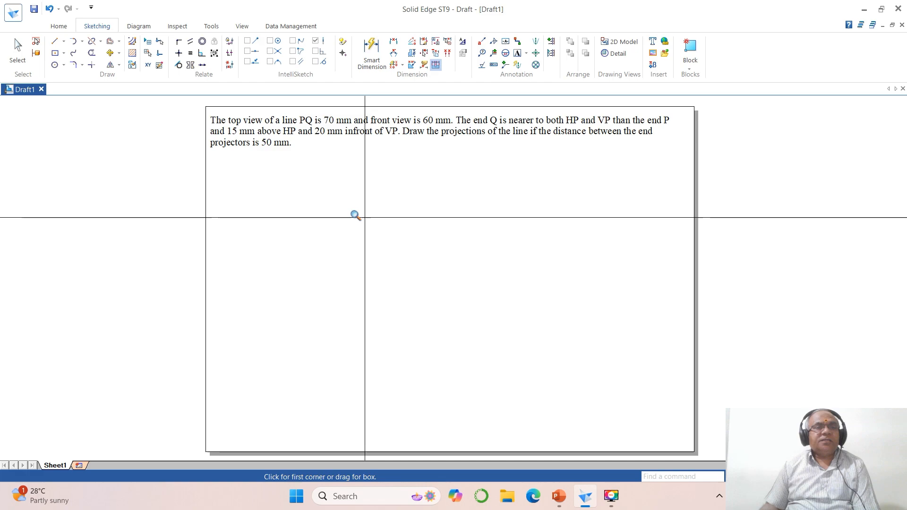
click(55, 41)
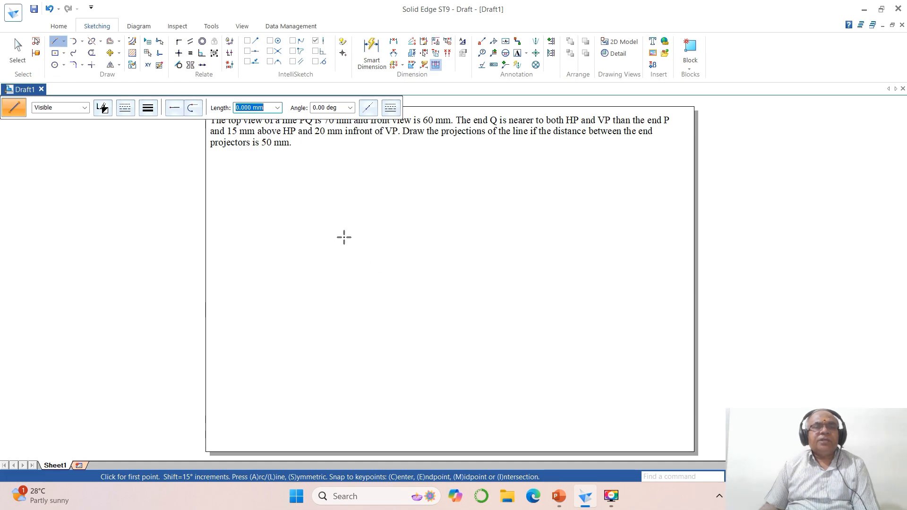
click(248, 41)
click(272, 53)
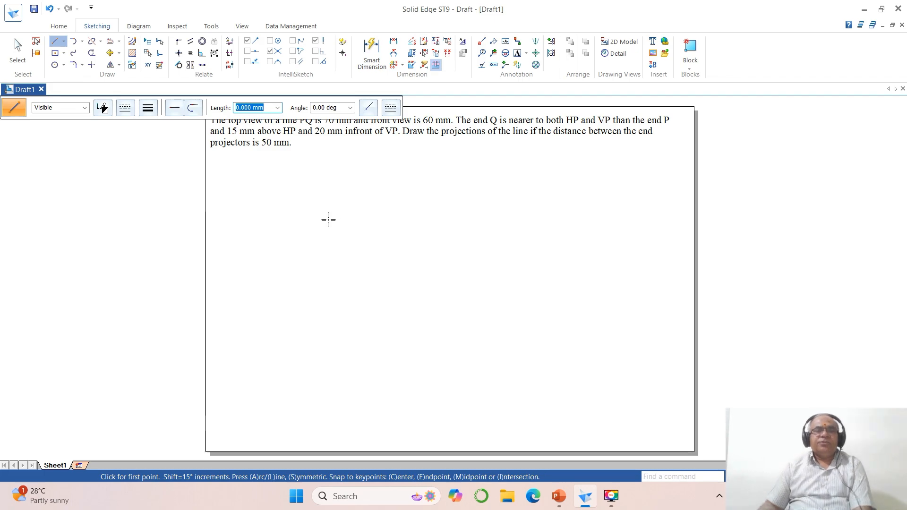
Set a thinner custom line width and draw a horizontal reference line across the middle of the sheet.
scroll(350, 257, down, 1)
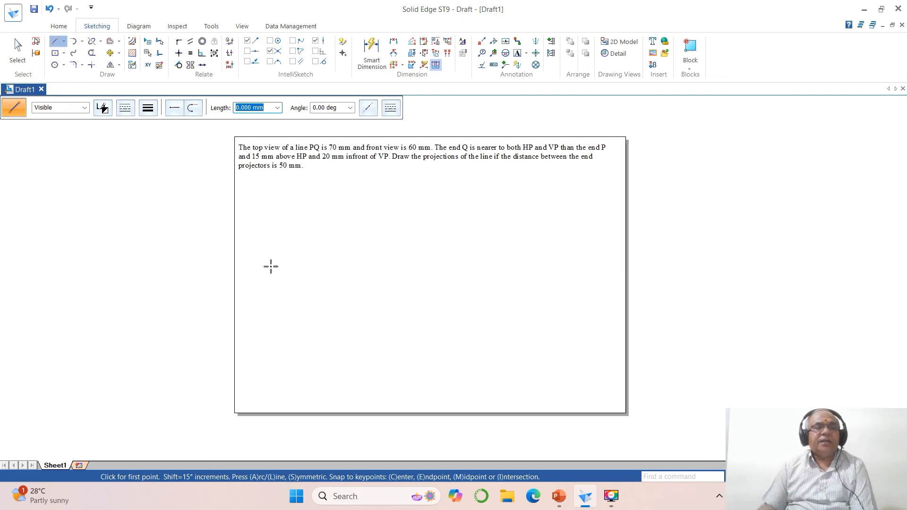
click(149, 110)
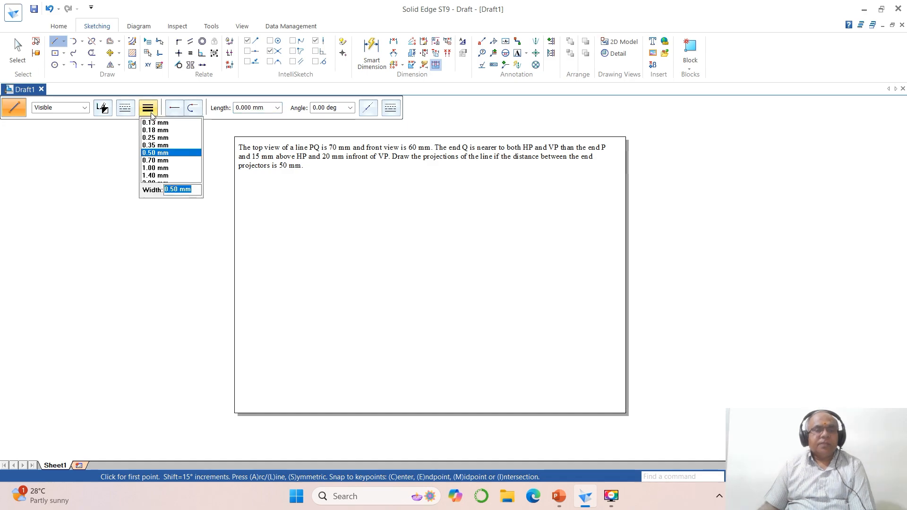
text(.)
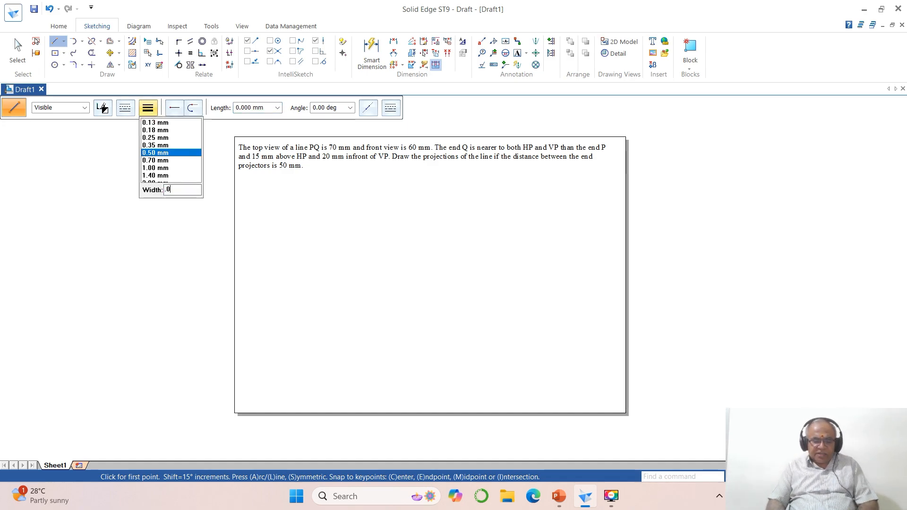
key(Return)
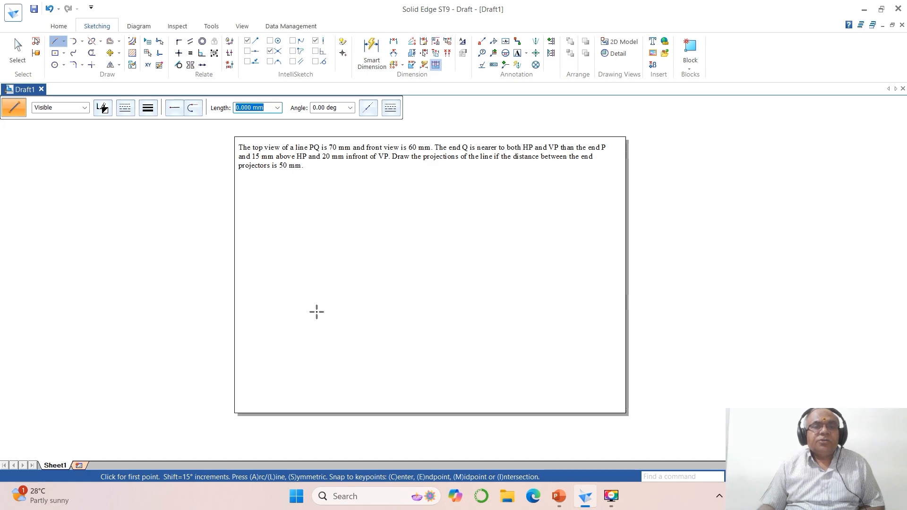
click(284, 270)
click(510, 272)
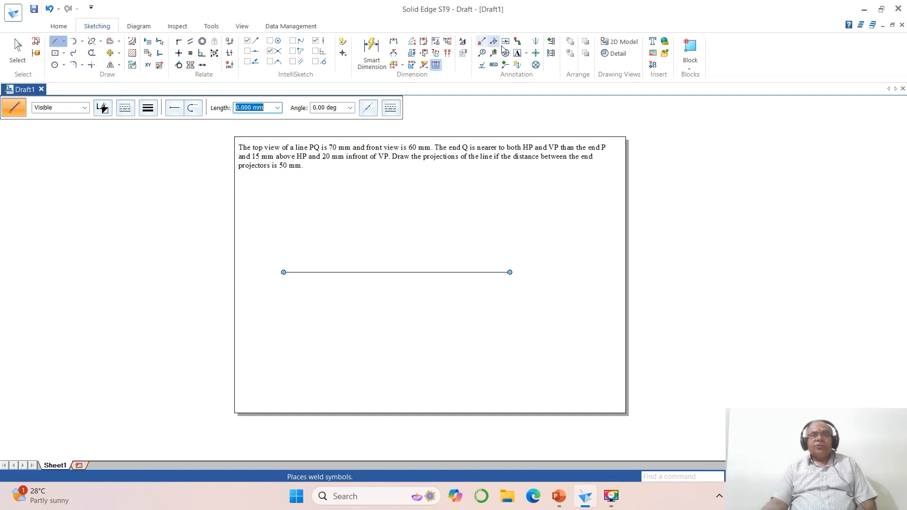
Label the reference line's left end X and right end Y in Times New Roman text, size 3.
click(518, 53)
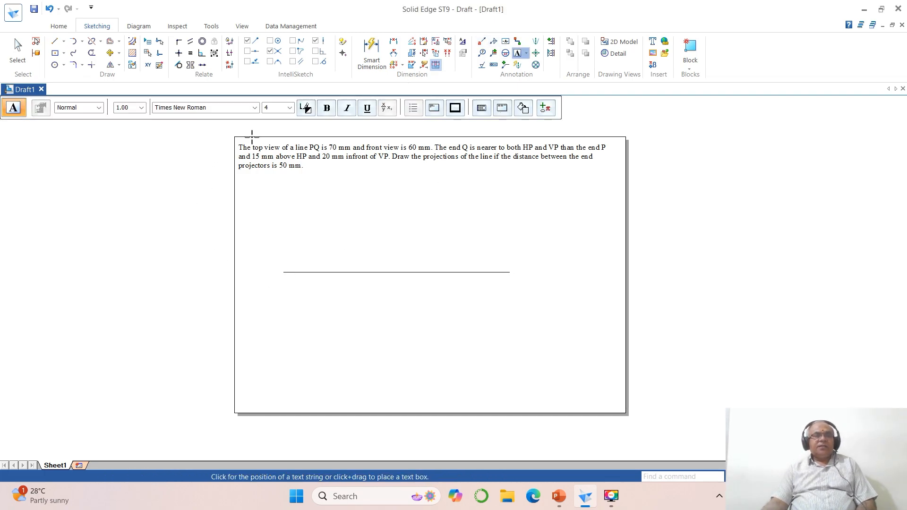
click(275, 110)
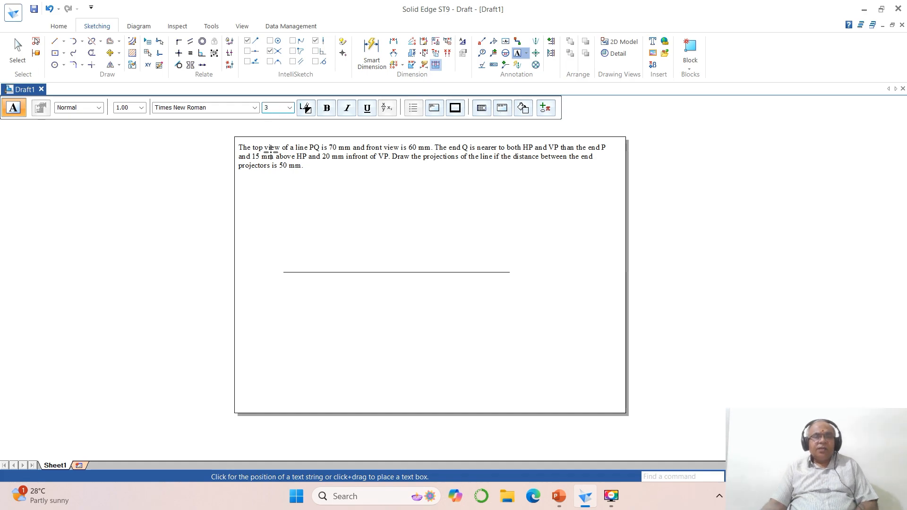
click(277, 272)
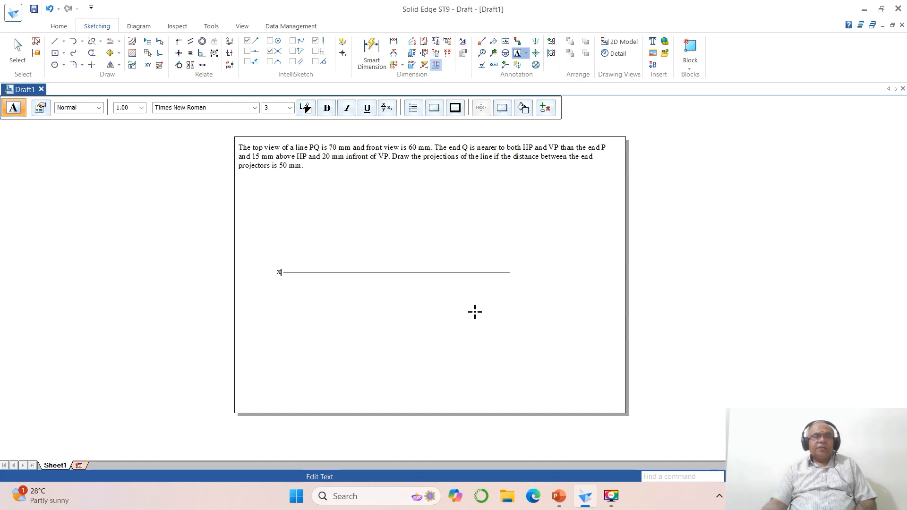
click(515, 273)
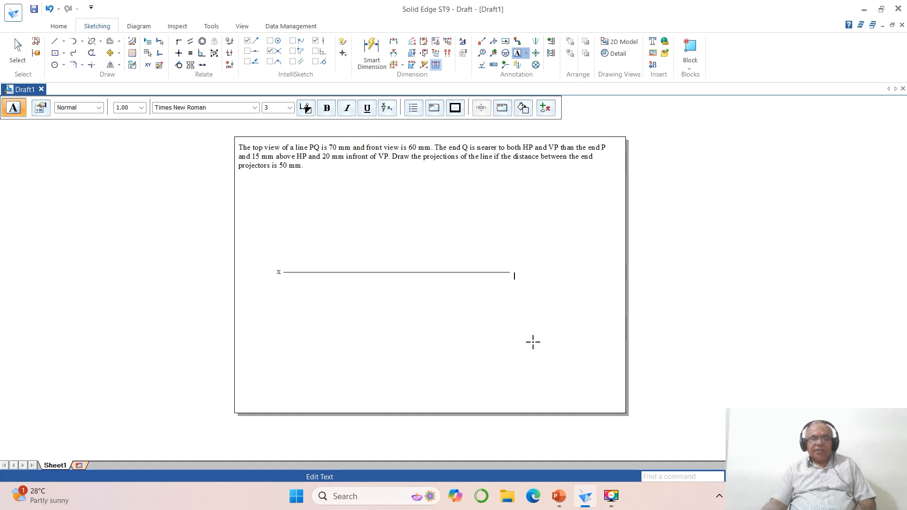
text(Y)
Add the plane labels near the X end: VP above the reference line and HP below it.
click(288, 260)
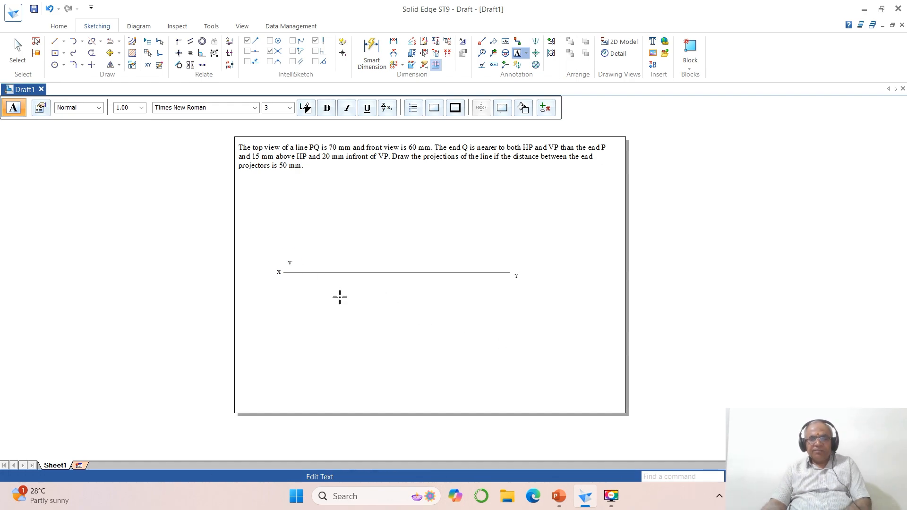
click(289, 282)
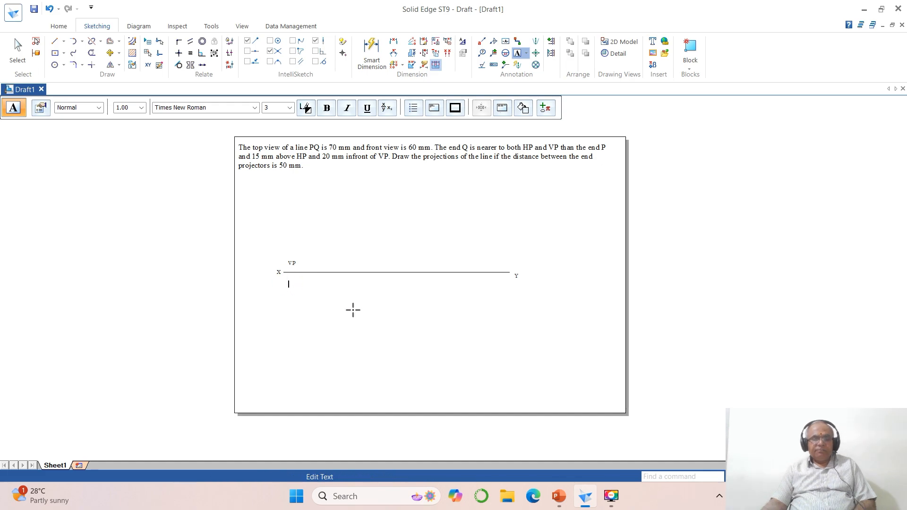
click(409, 323)
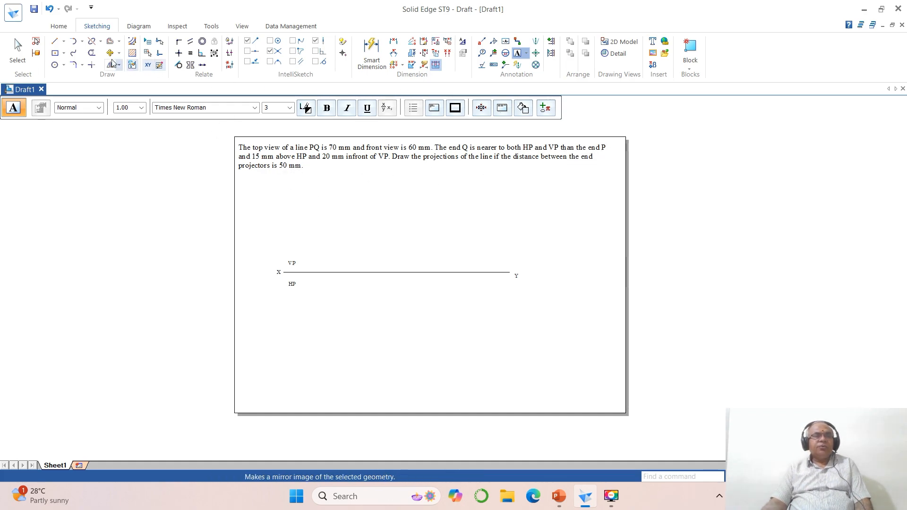
Offset the XY reference line 15 mm upward into the VP region.
click(110, 41)
text(15)
key(Return)
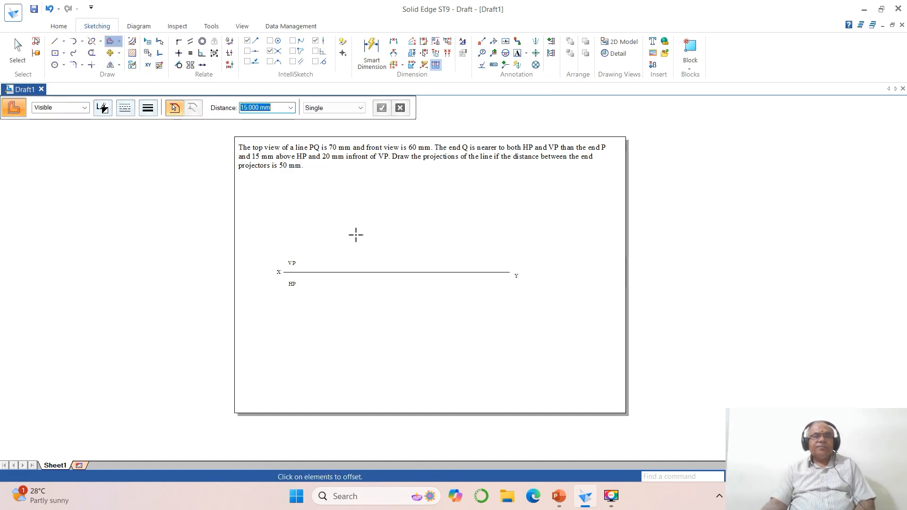
click(334, 273)
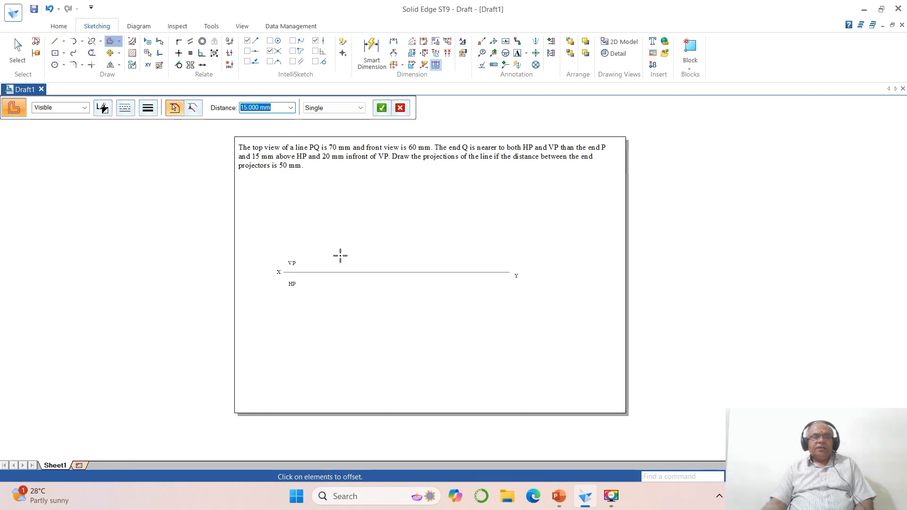
right_click(341, 256)
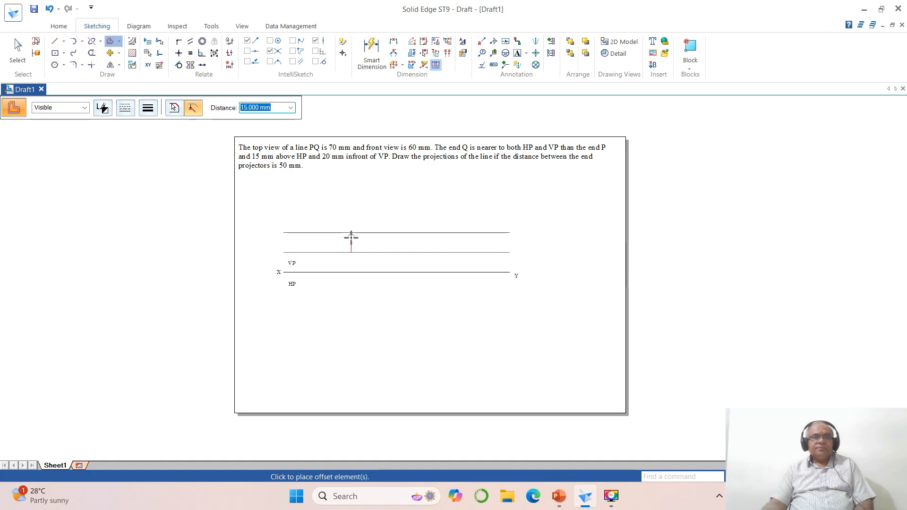
click(350, 238)
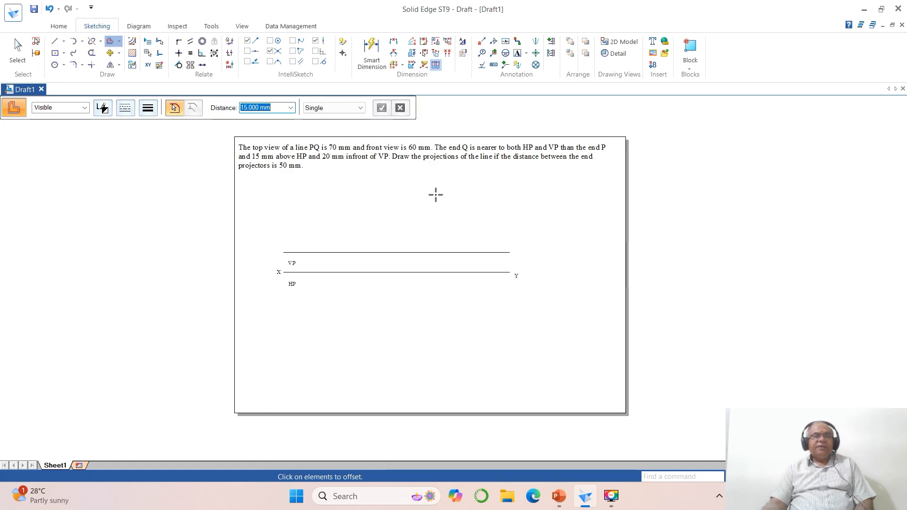
Offset the XY reference line 20 mm downward into the HP region.
click(339, 273)
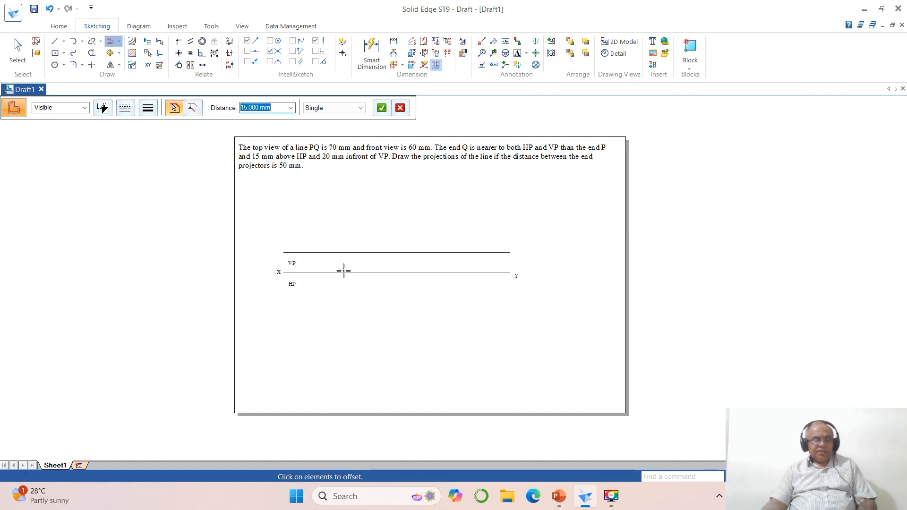
key(Escape)
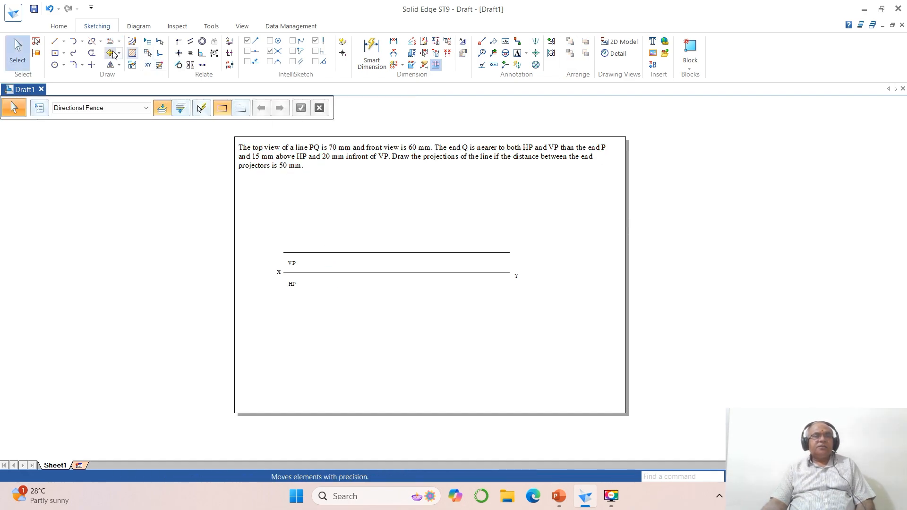
click(111, 43)
text(20)
key(Return)
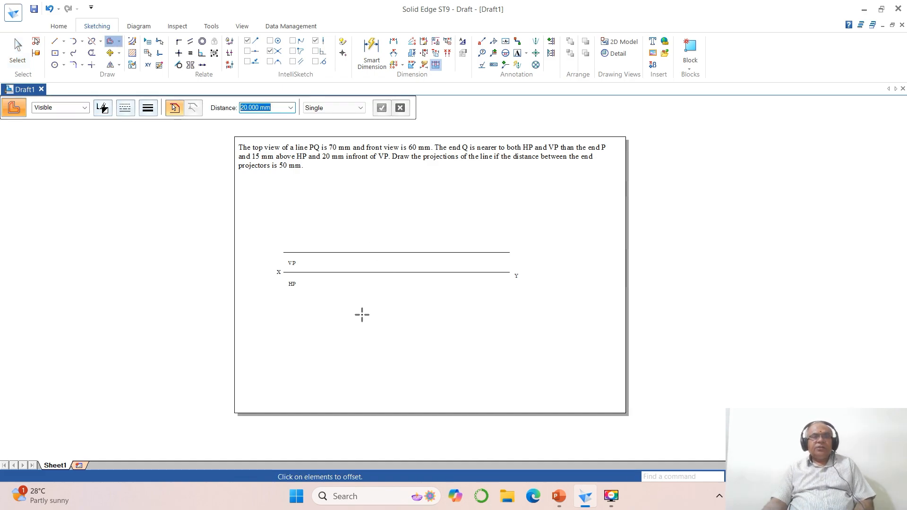
click(348, 273)
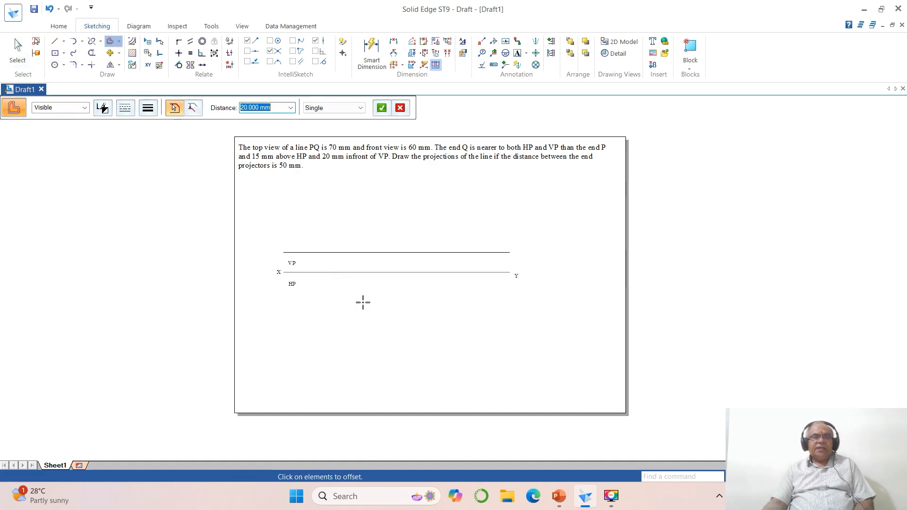
right_click(382, 319)
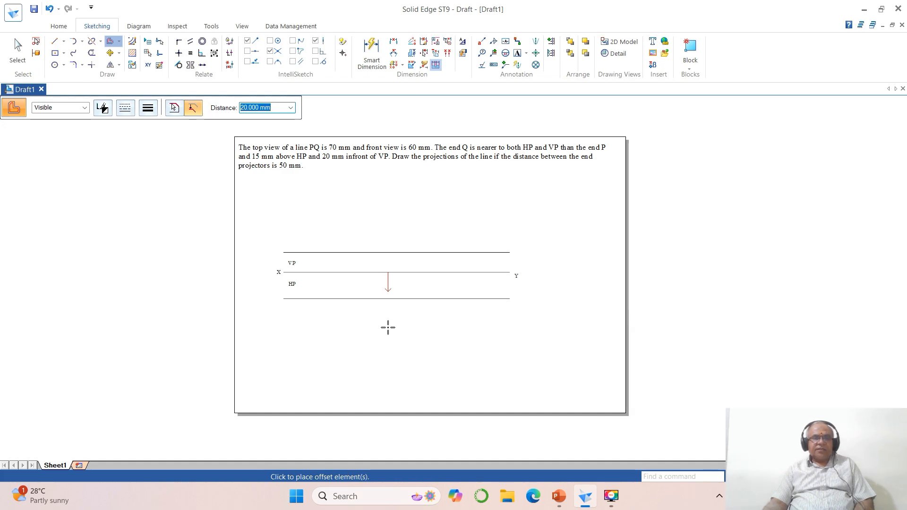
click(388, 328)
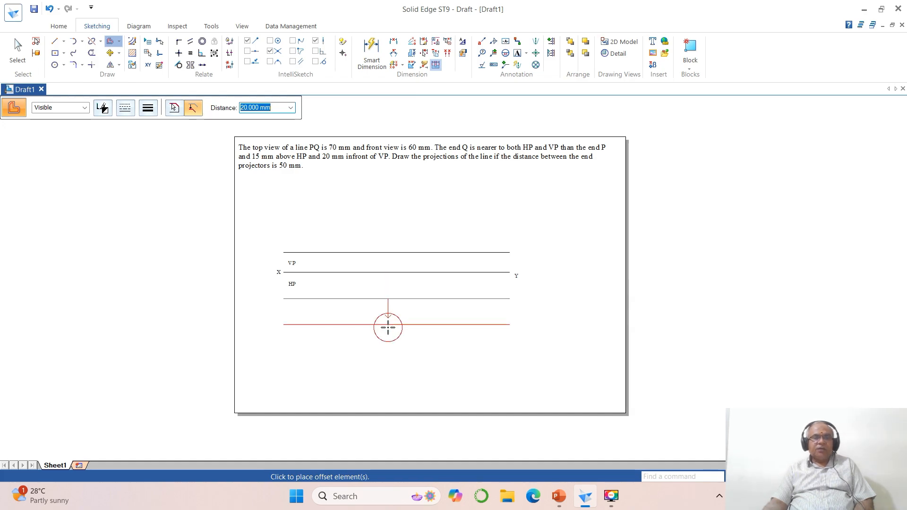
right_click(410, 387)
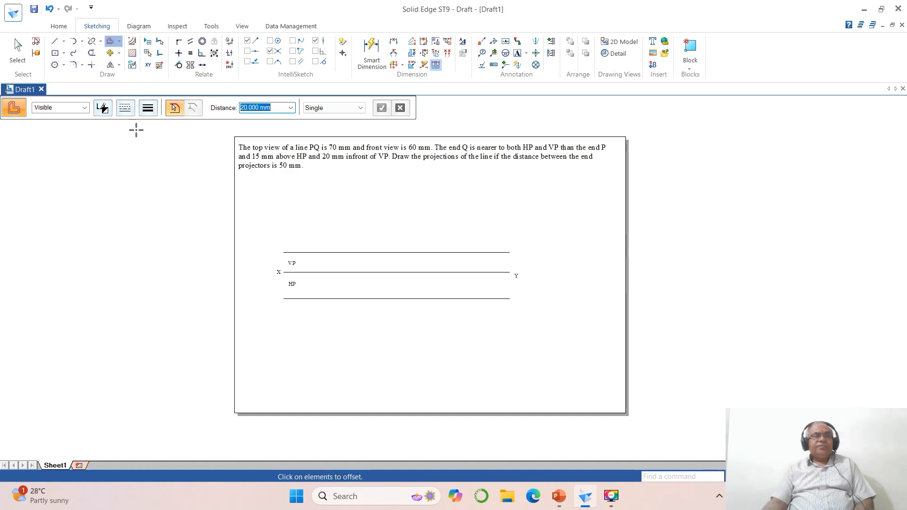
Draw a vertical projector near the X end, crossing the XY line and extending beyond both offset lines.
click(54, 41)
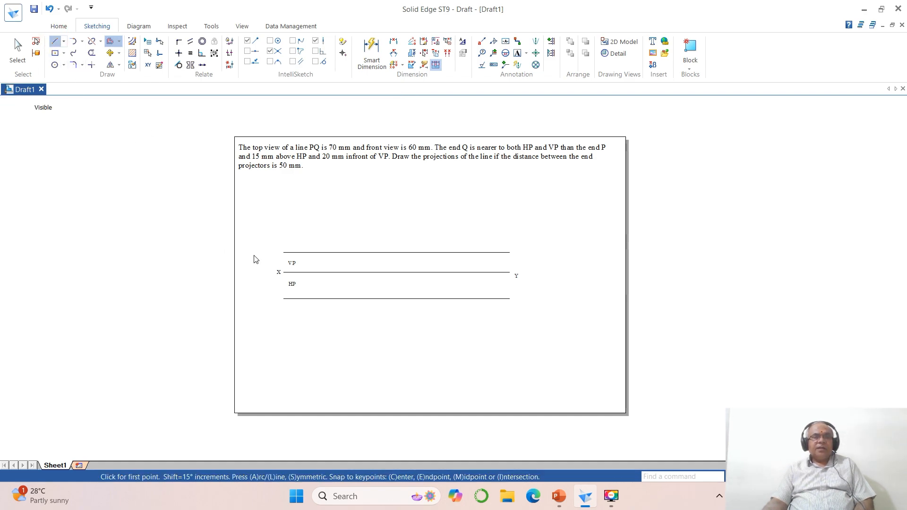
click(327, 242)
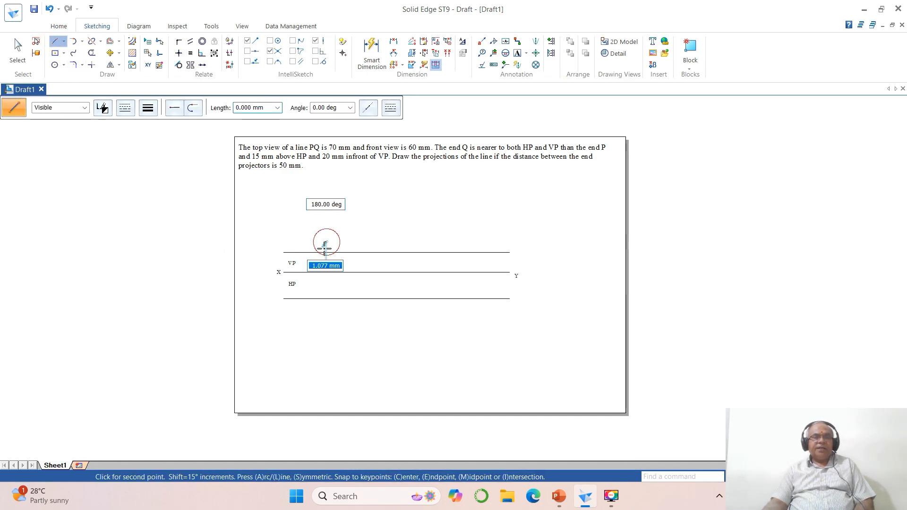
click(326, 328)
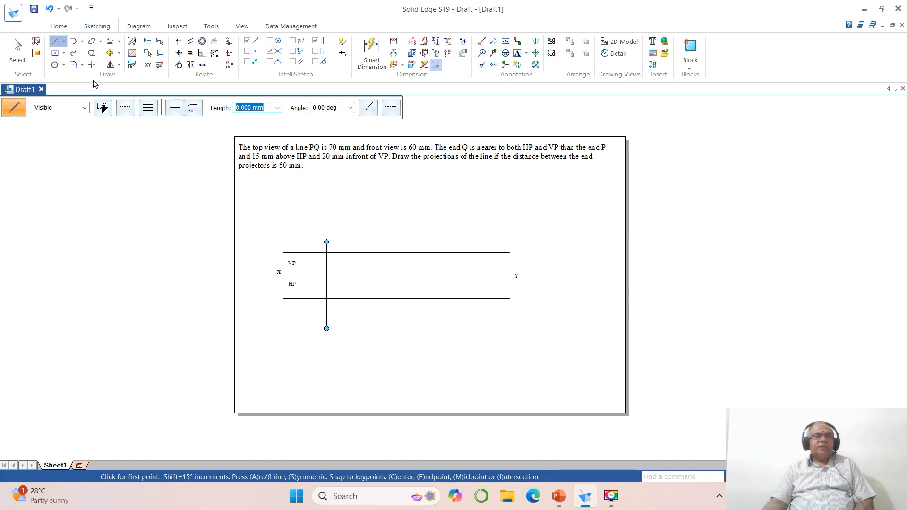
Trim the projector and the two offset lines to clean corners above and below the XY line.
click(91, 65)
click(326, 282)
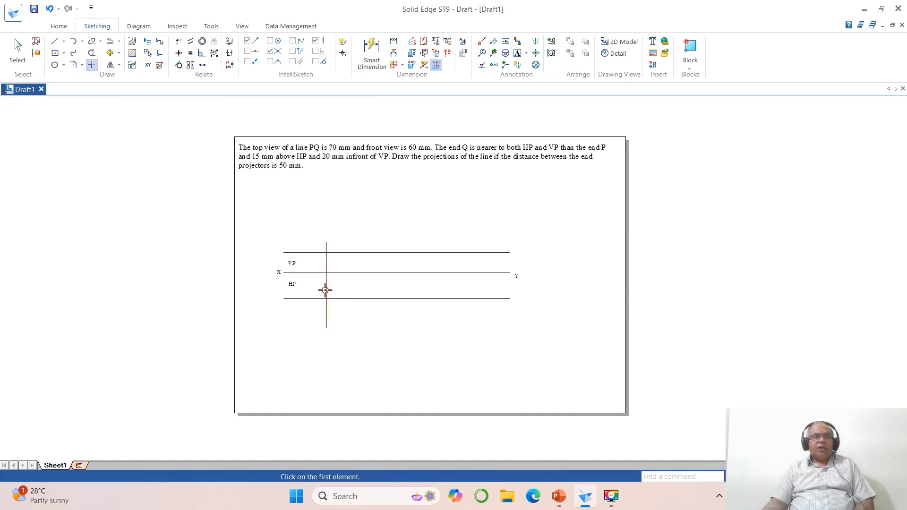
click(352, 254)
click(326, 286)
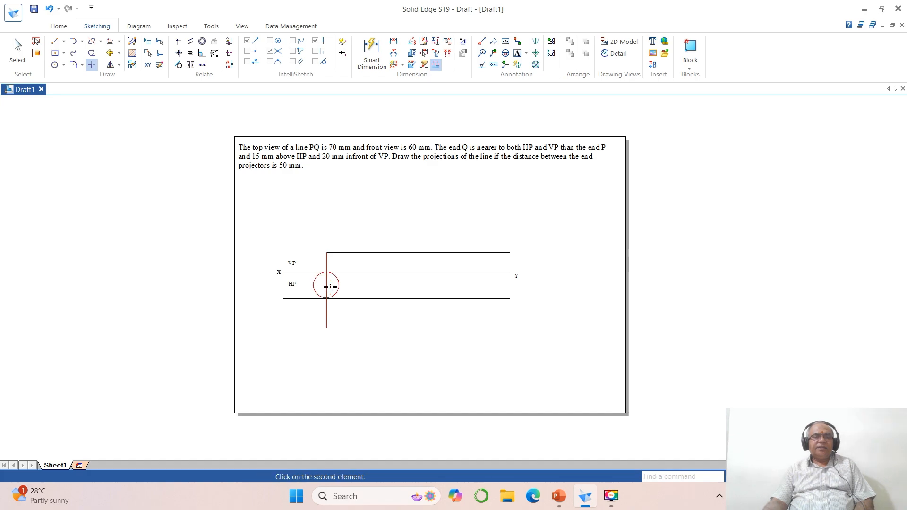
click(354, 298)
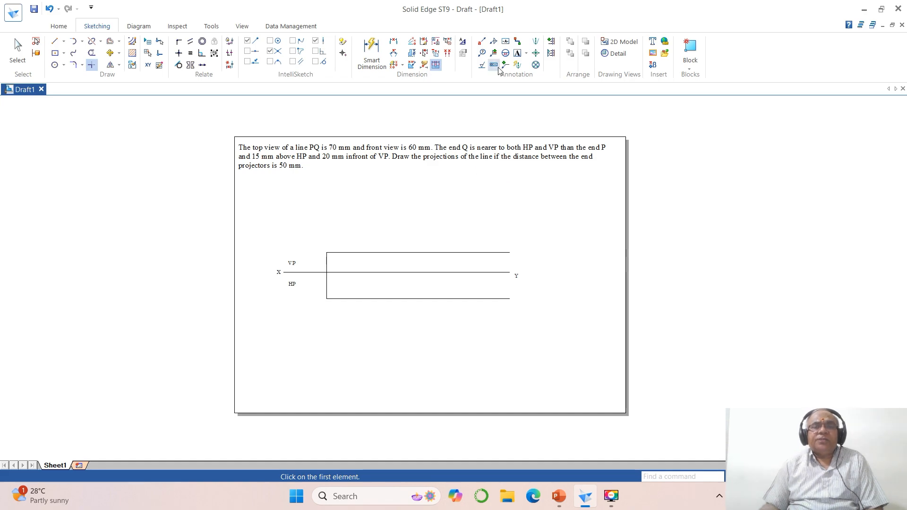
Label the projector's upper corner q' and its lower corner q in Times New Roman text, size 3.
click(518, 52)
click(327, 257)
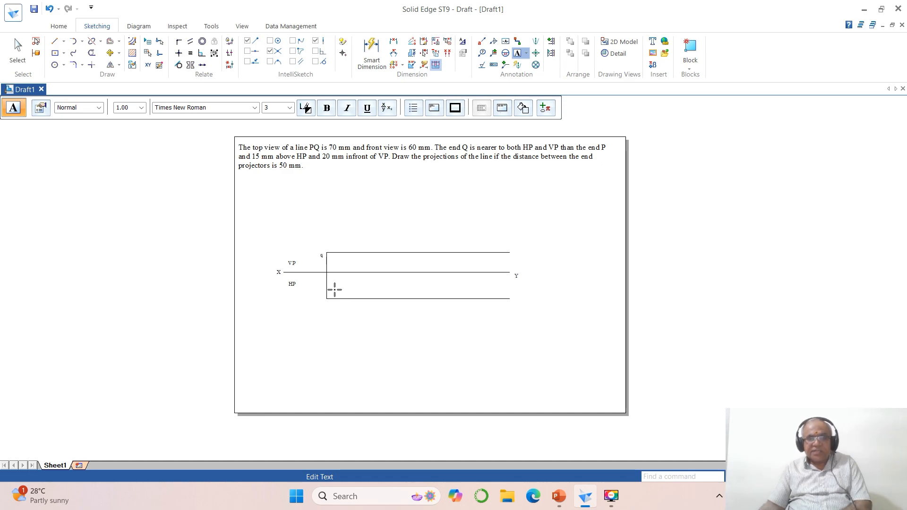
click(325, 305)
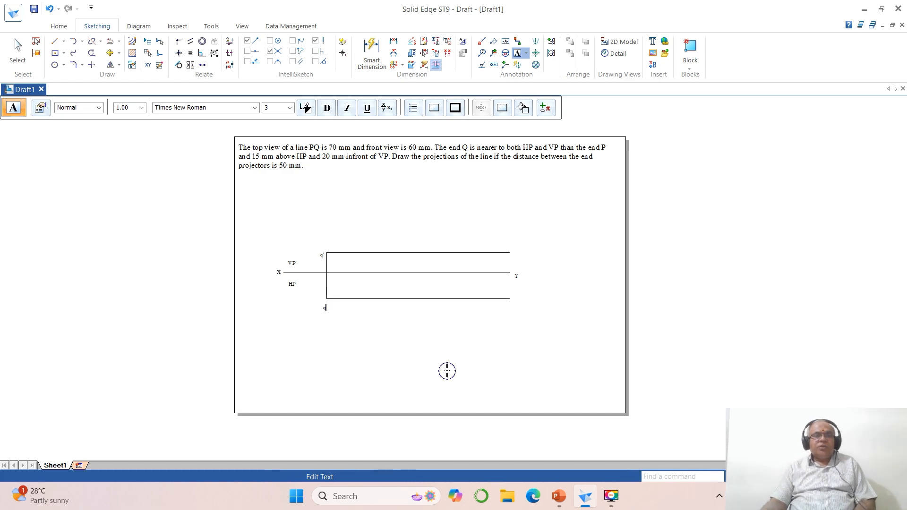
key(Escape)
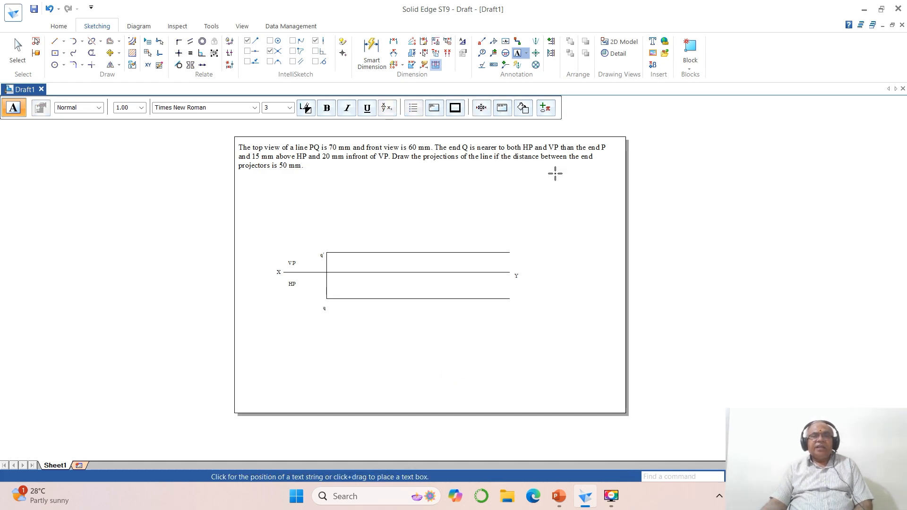
Offset the q'q projector 50 mm toward the Y end to place the second end projector.
click(110, 42)
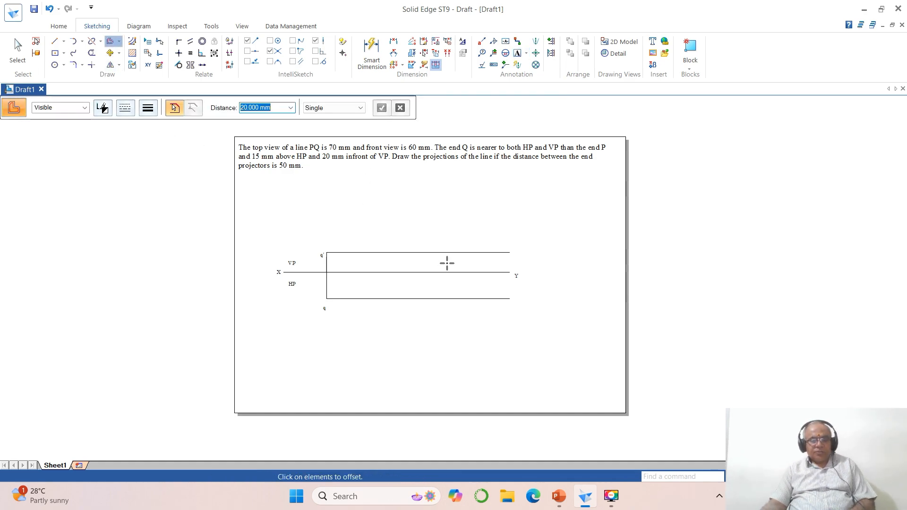
text(50)
key(Return)
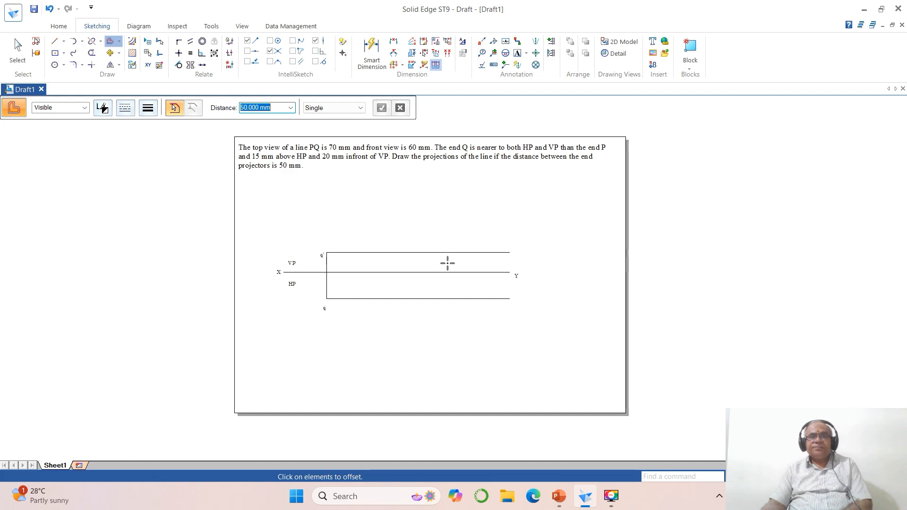
click(330, 288)
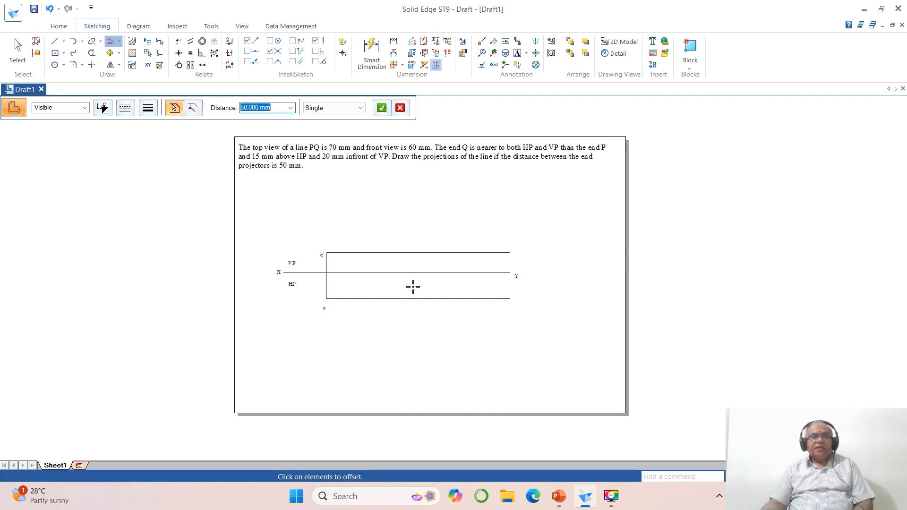
click(433, 290)
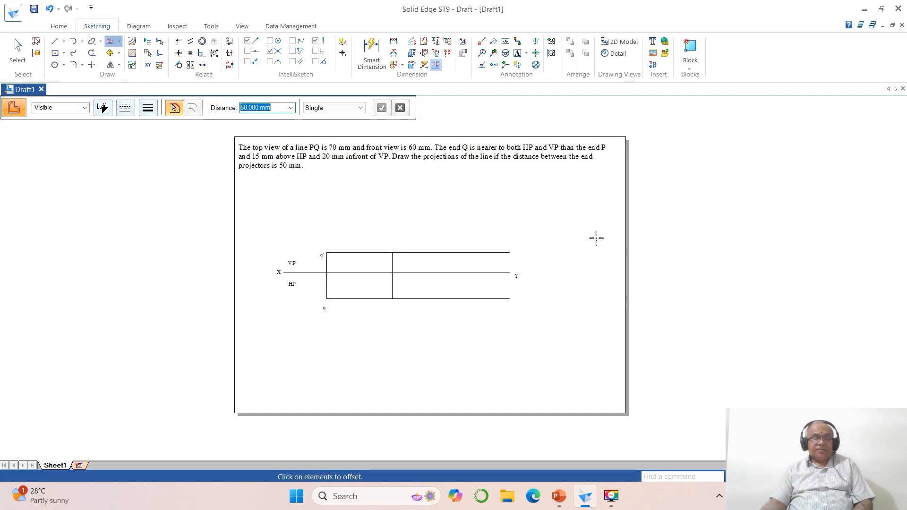
Draw a horizontal line about 144 mm long below the problem statement and another near the sheet's lower edge, and start the extend command.
click(55, 41)
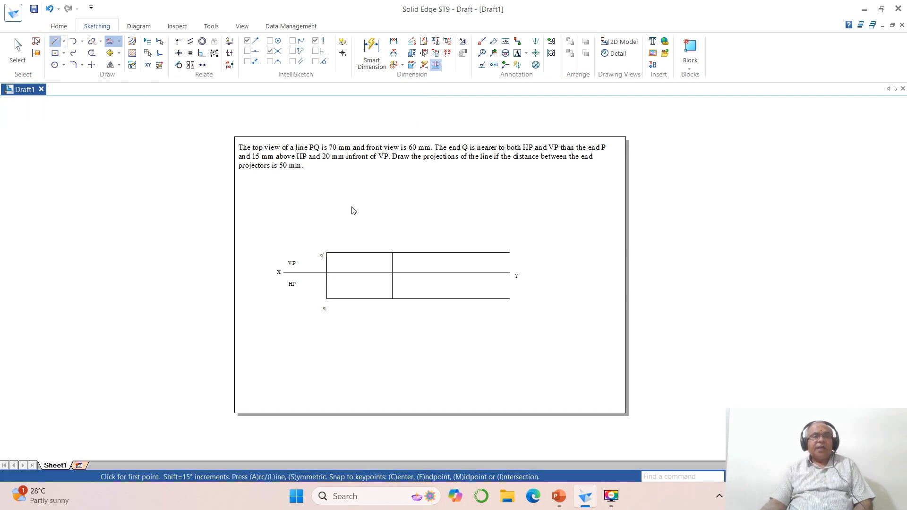
click(337, 171)
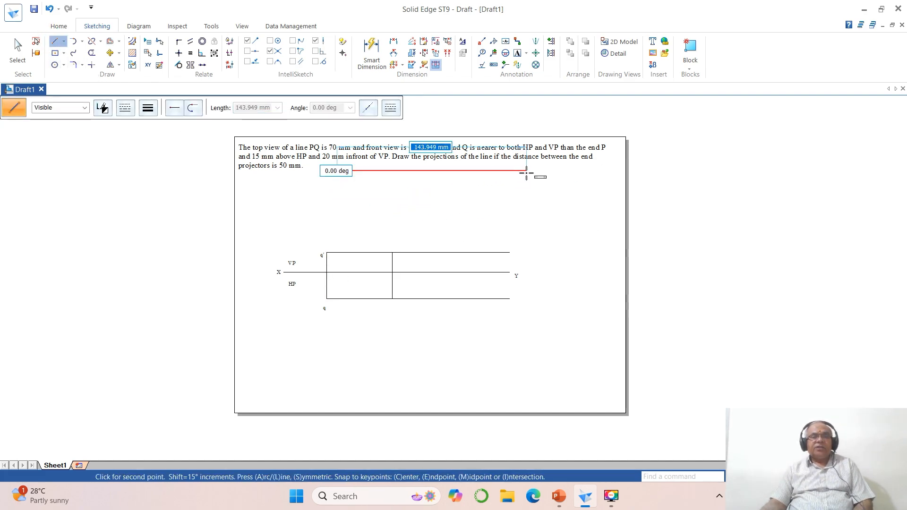
click(527, 170)
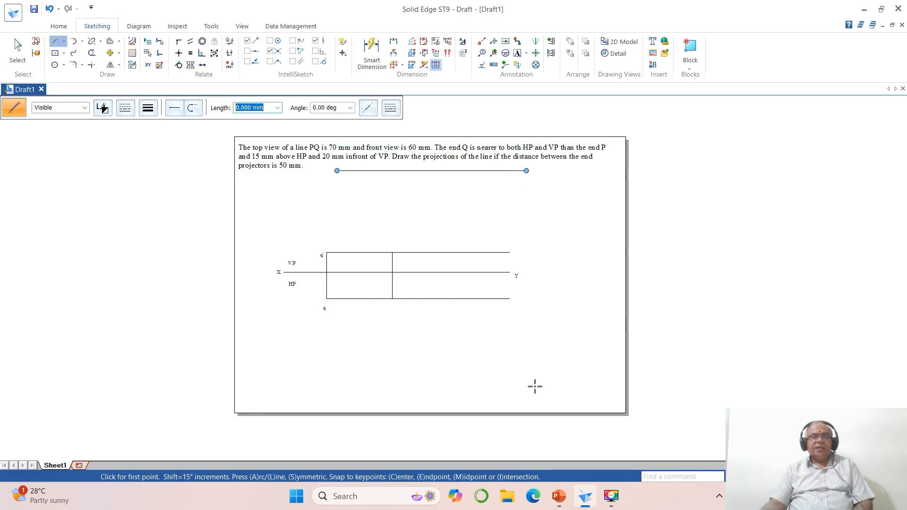
click(342, 385)
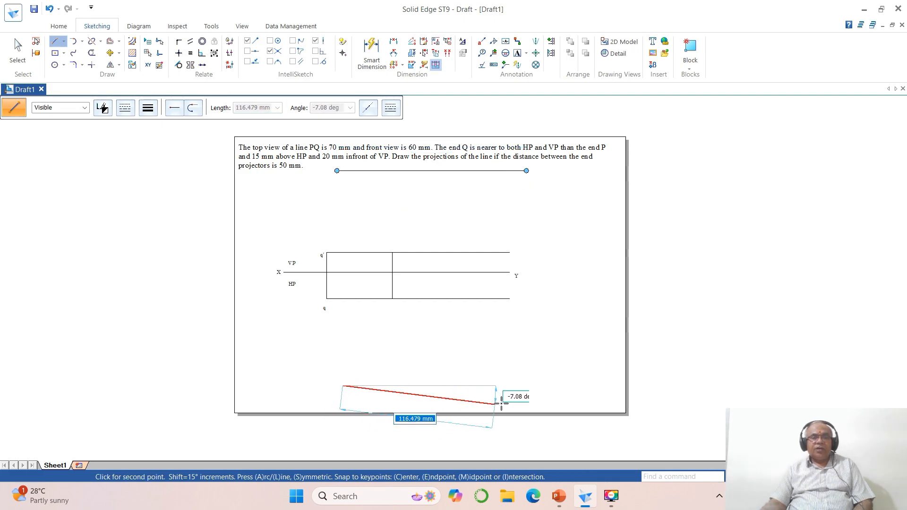
click(520, 386)
click(100, 41)
click(110, 66)
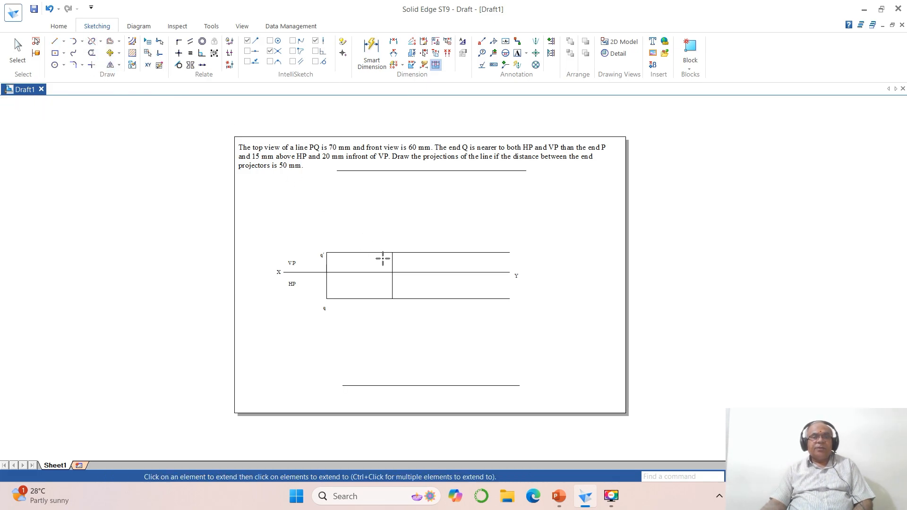
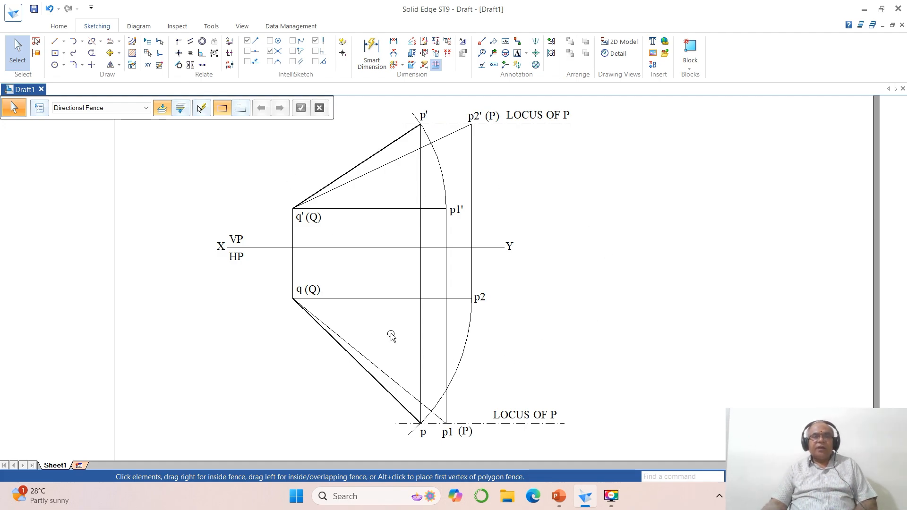
Check the line width setting of the XY reference line.
click(373, 246)
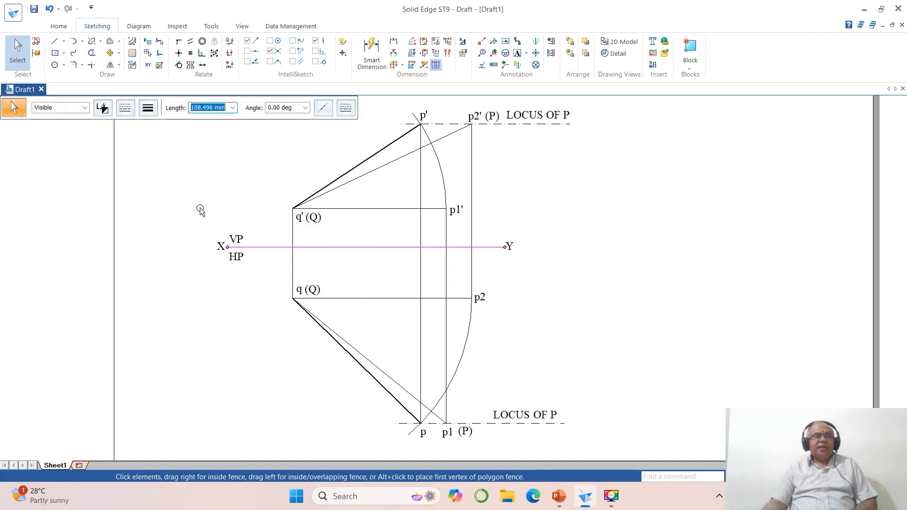
click(148, 109)
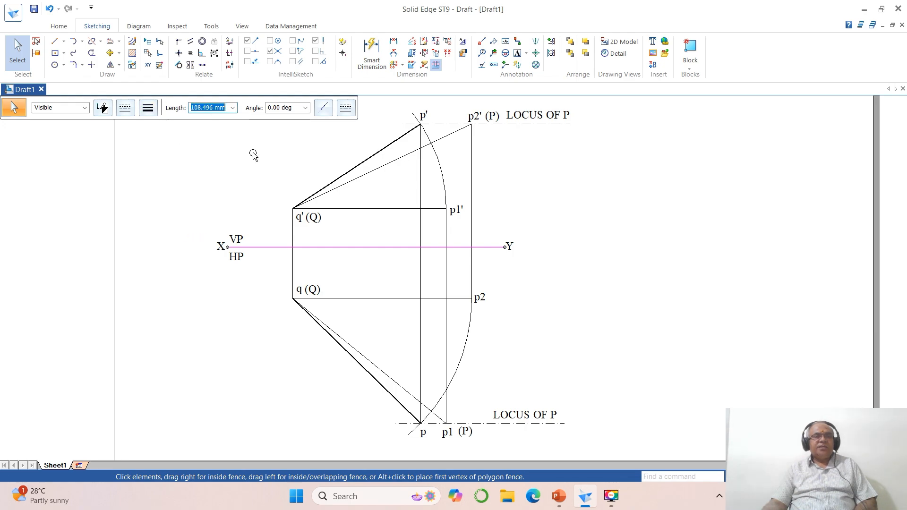
click(713, 290)
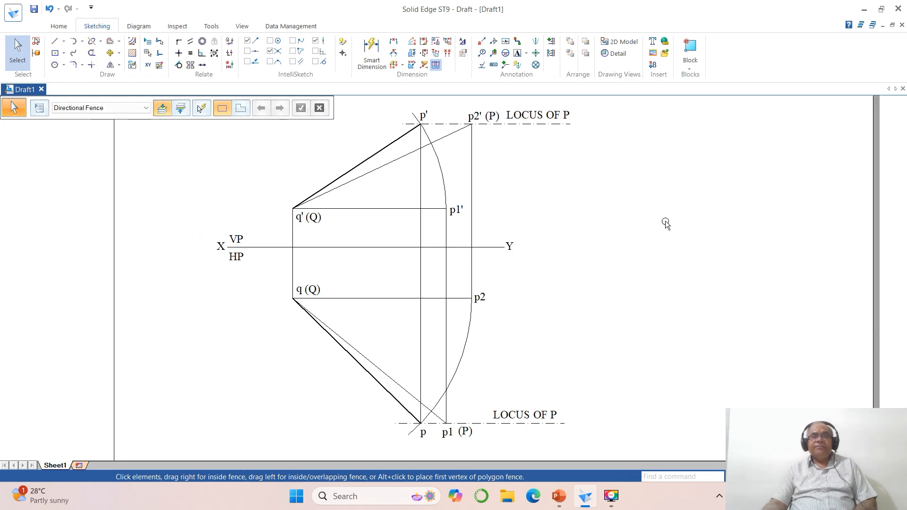
Modify the ISO (mm) dimension style so driving, driven, error and connector colours are all Black.
click(463, 42)
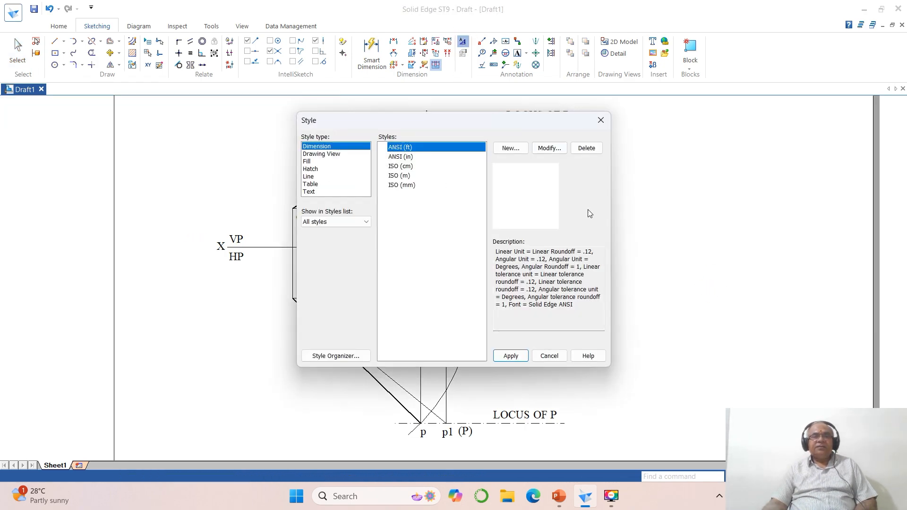
click(402, 185)
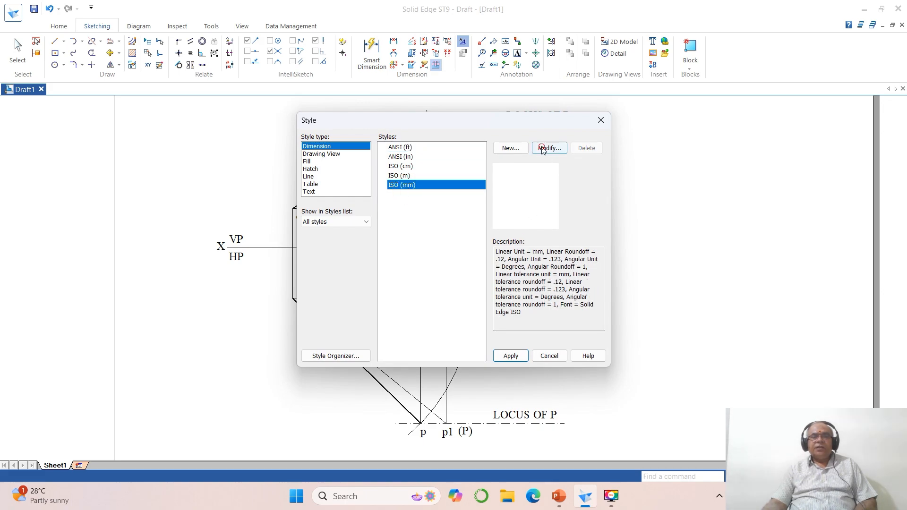
click(549, 148)
click(376, 89)
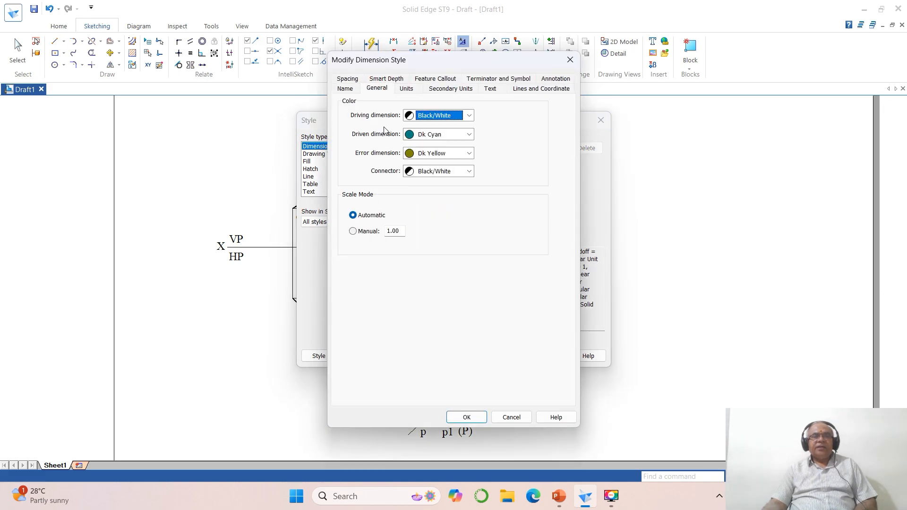
click(420, 118)
click(418, 128)
click(423, 134)
click(429, 147)
click(439, 153)
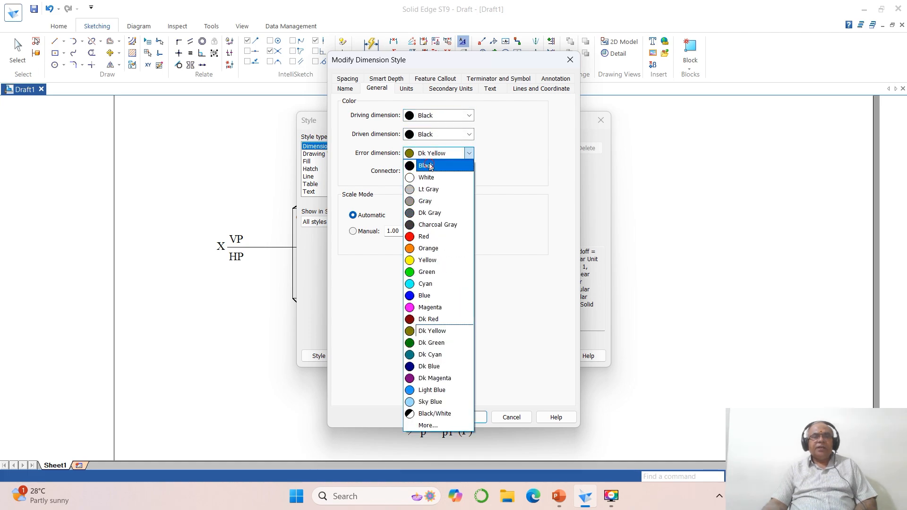
click(431, 170)
click(431, 173)
click(432, 183)
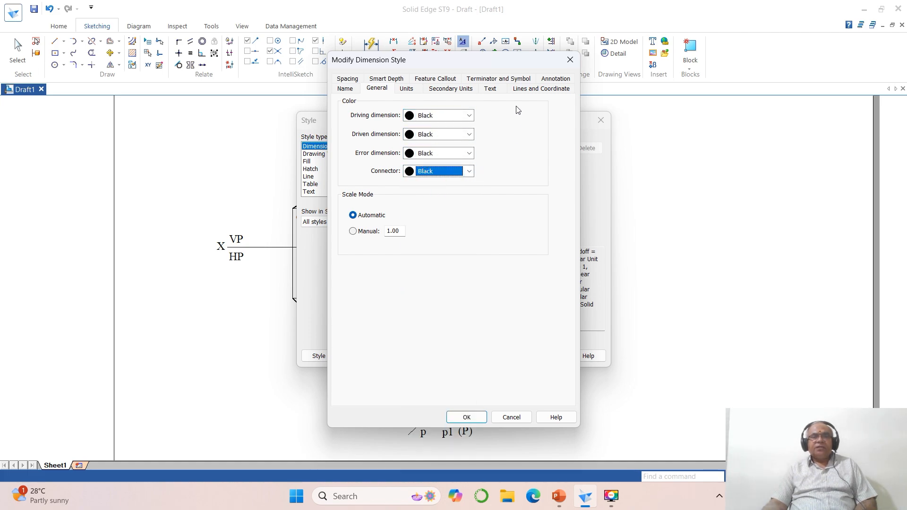
Set the ISO (mm) dimension style's text font to Times New Roman and its font size to 3.
click(490, 89)
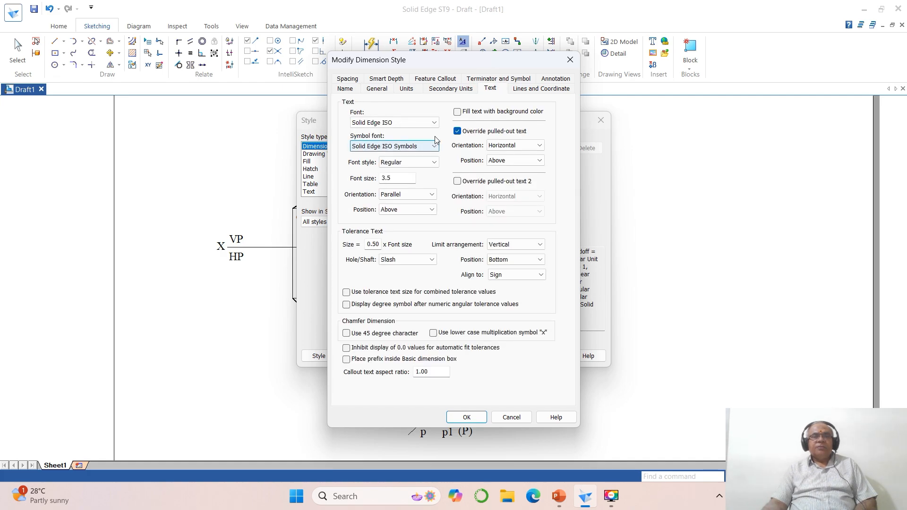
click(434, 124)
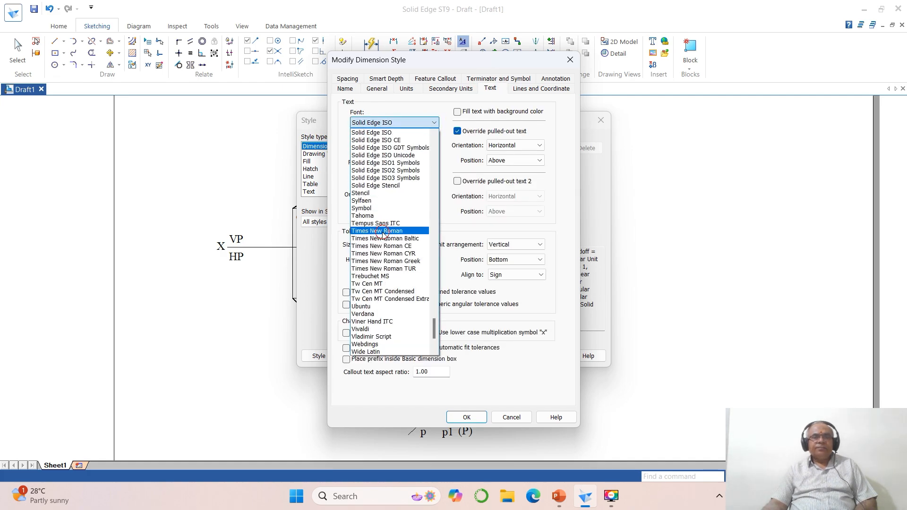
click(382, 230)
double_click(400, 180)
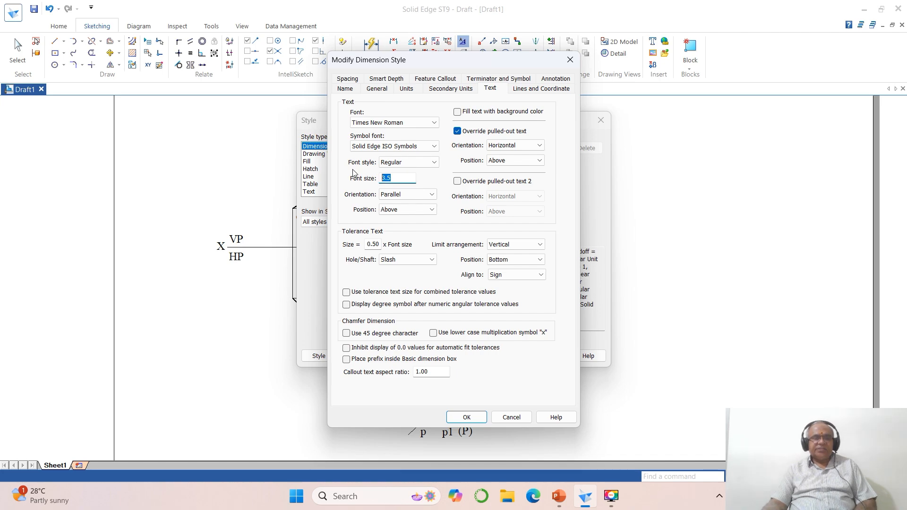
text(3)
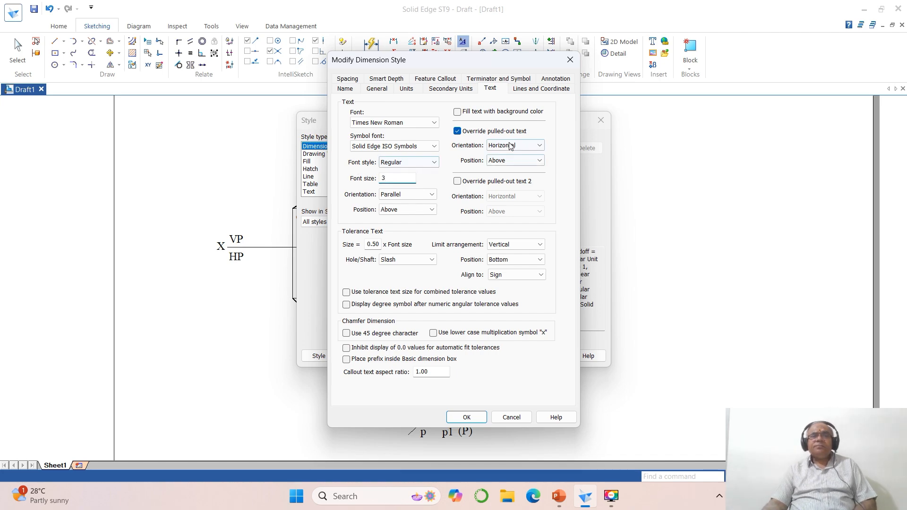
Set the ISO (mm) style's dimension line width to 0.1 and apply the modified style.
click(539, 88)
drag(403, 140, 365, 140)
text(.1)
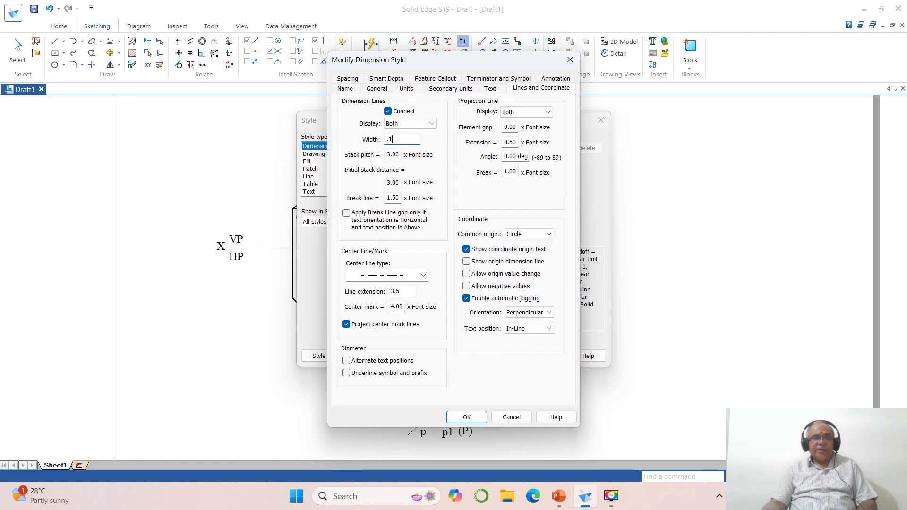
click(466, 417)
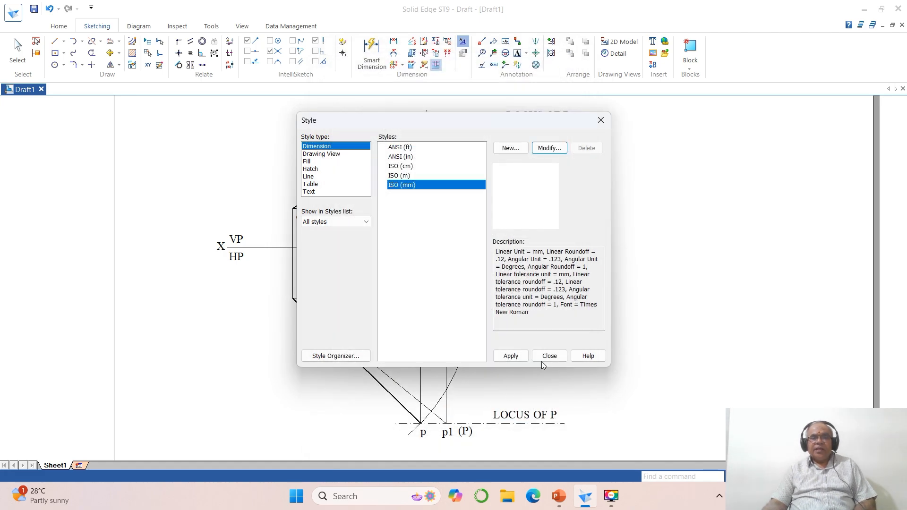
click(511, 356)
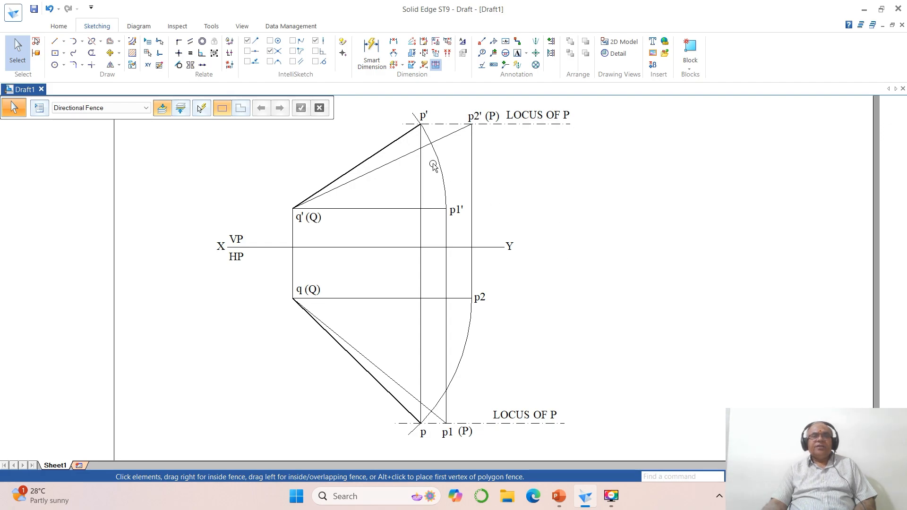
Dimension the vertical distances of q' and q from the XY line with the Nominal dimension type, placing both beside the q'q projector.
click(393, 41)
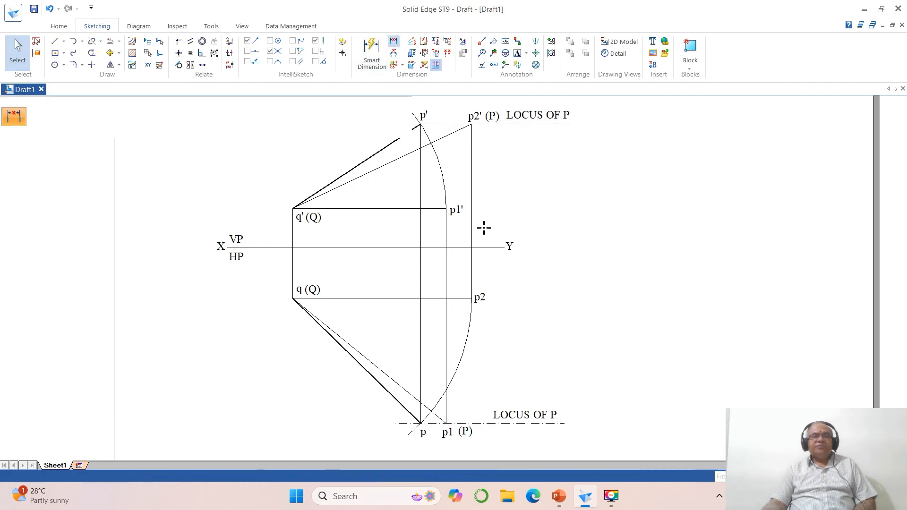
click(333, 126)
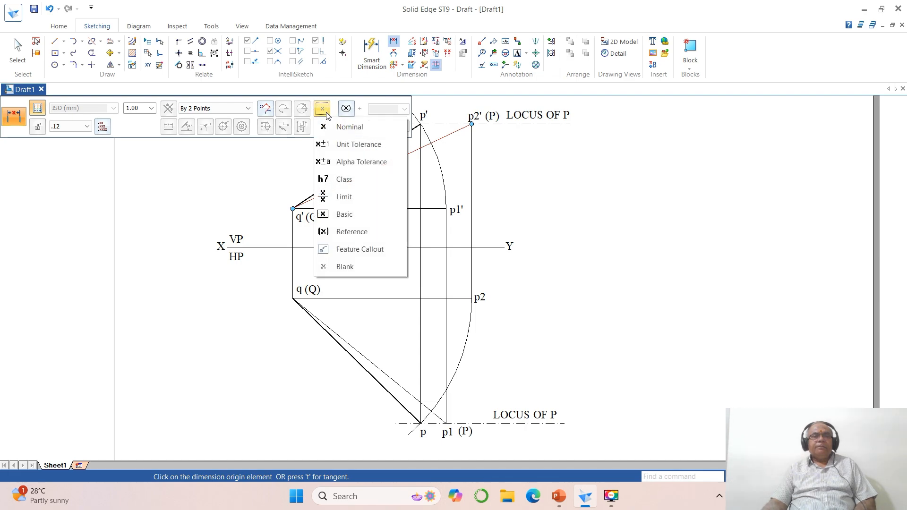
click(343, 125)
click(345, 209)
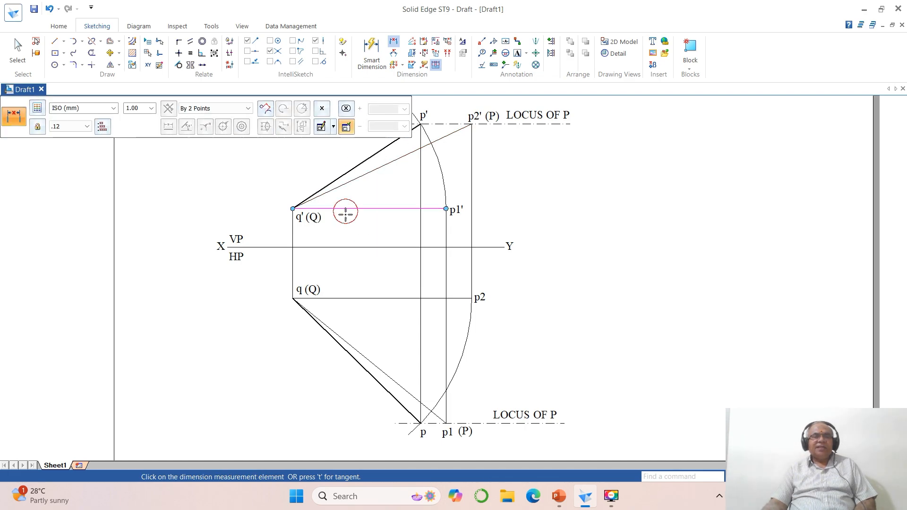
click(338, 246)
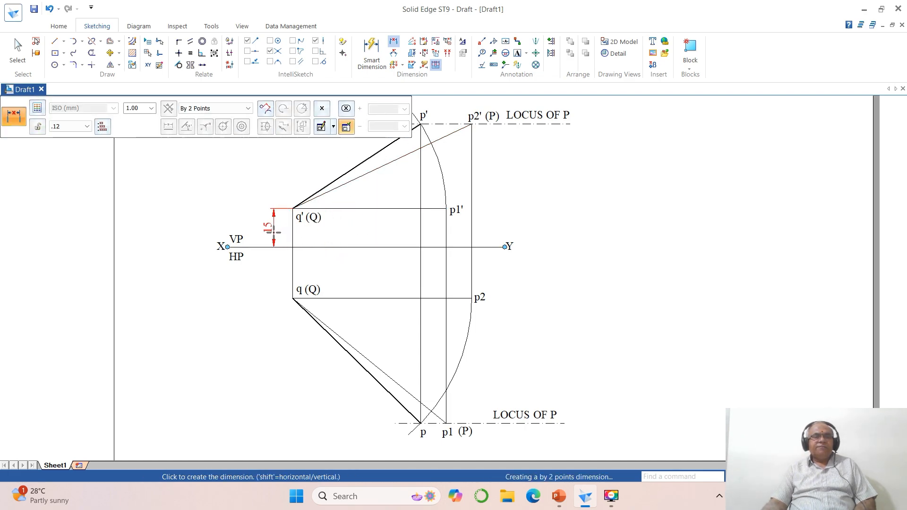
click(268, 229)
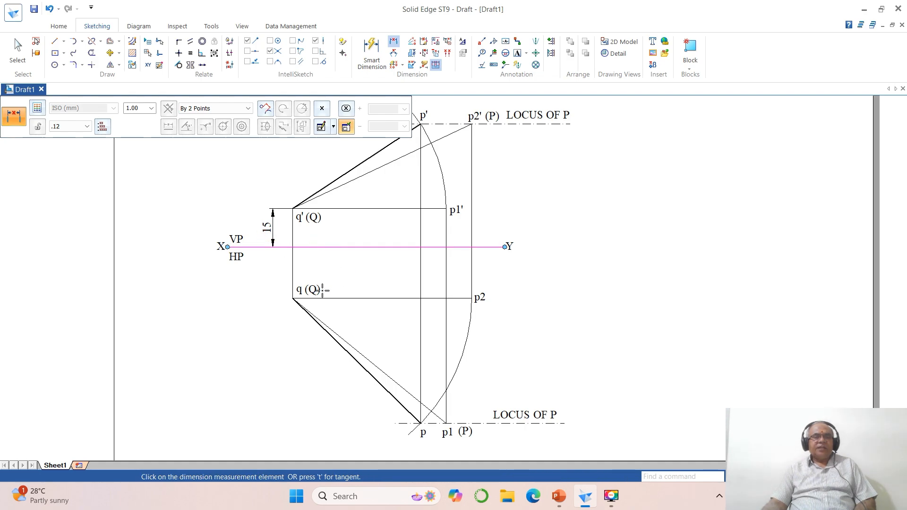
click(321, 298)
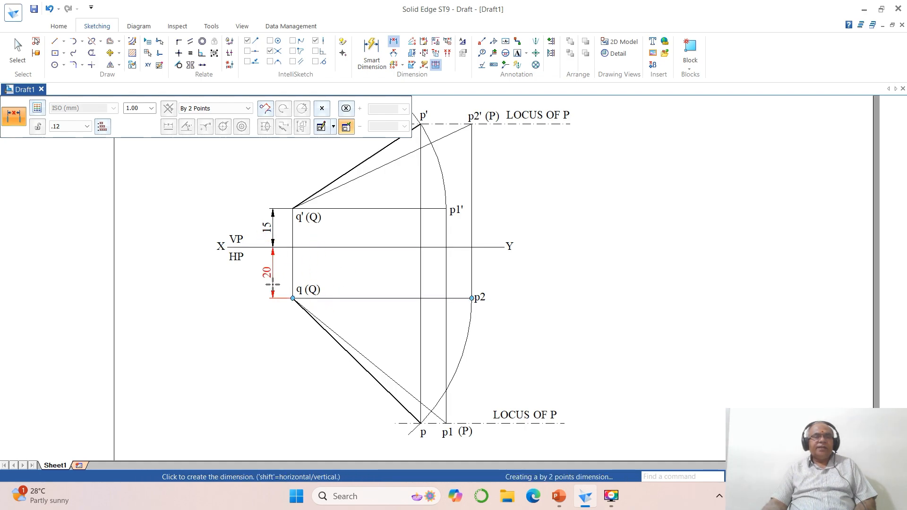
click(273, 284)
right_click(424, 278)
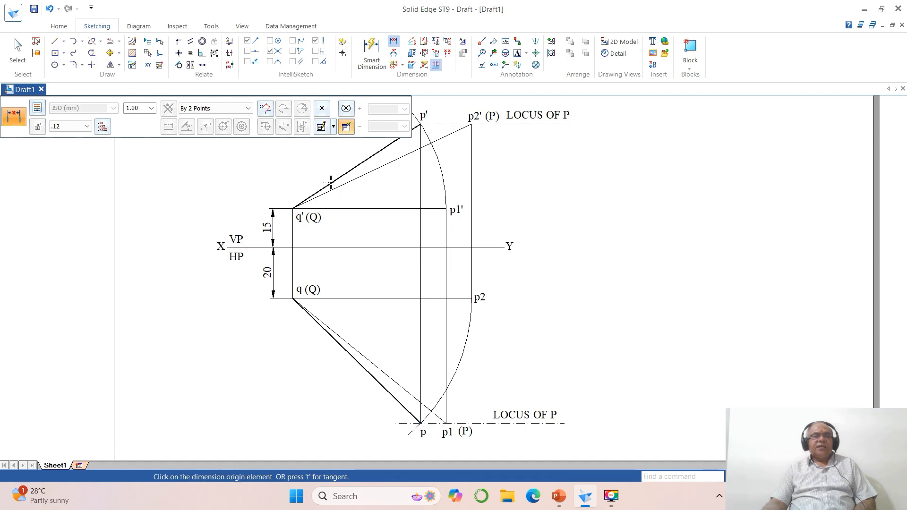
click(293, 263)
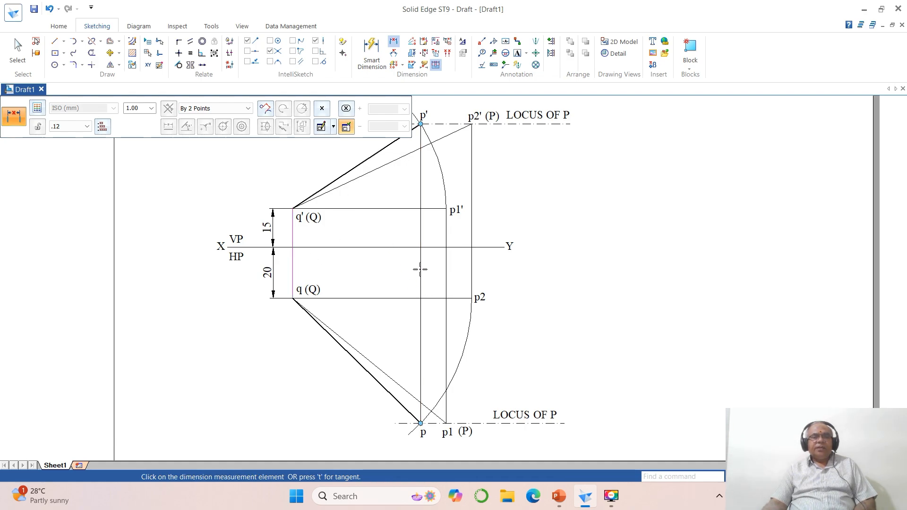
click(421, 270)
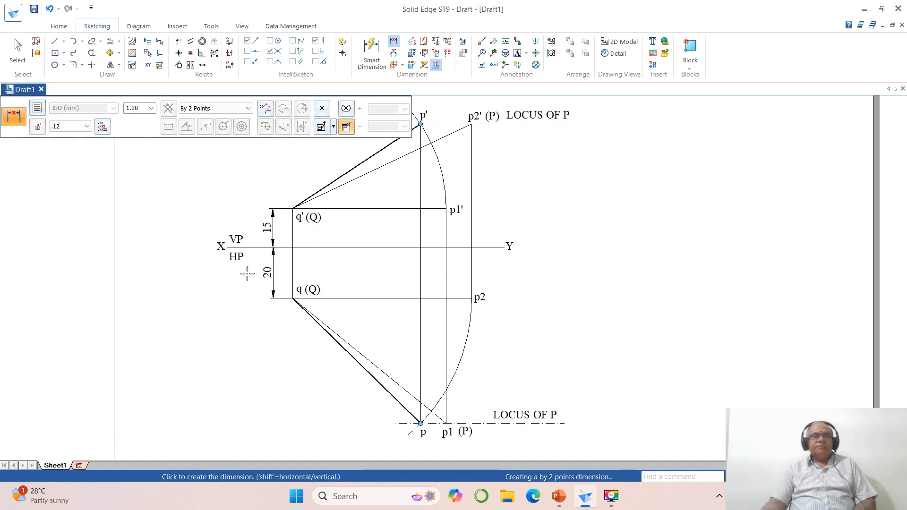
right_click(349, 264)
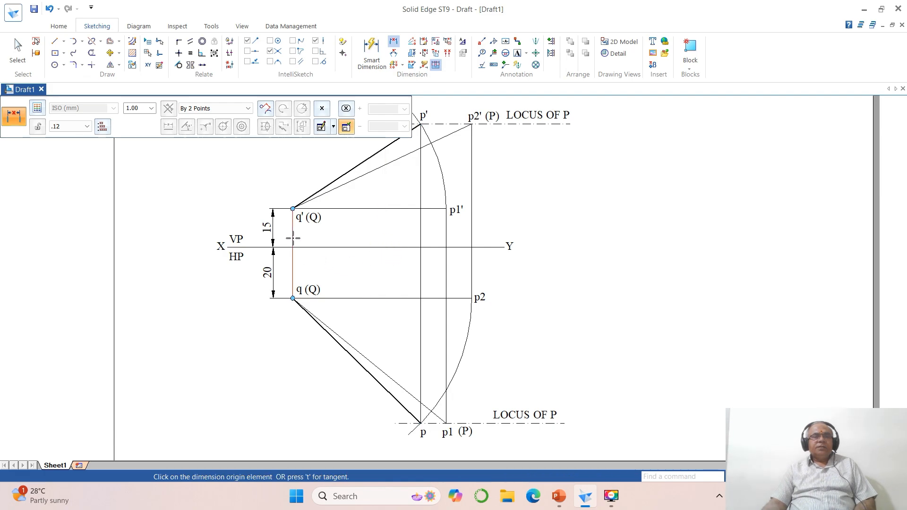
Dimension the horizontal distance between the q'q and p'p end projectors, placing it just above the XY line.
click(293, 238)
click(420, 238)
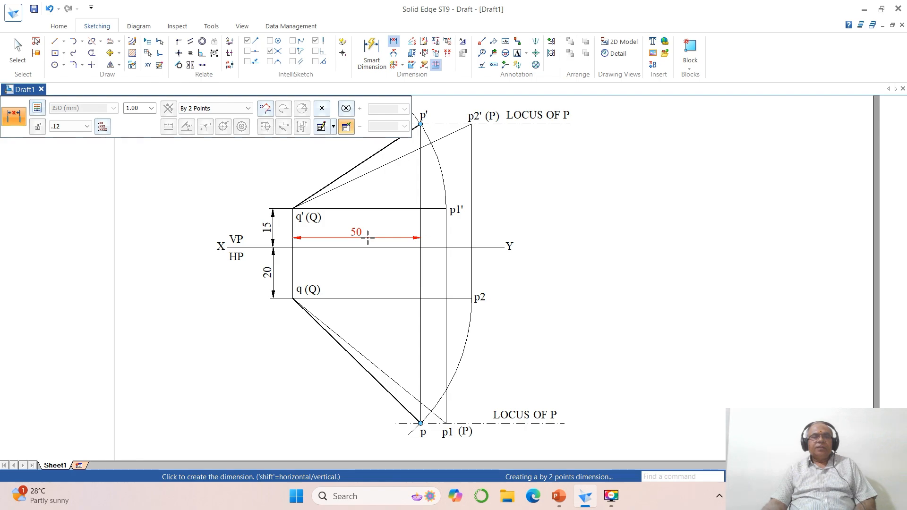
click(368, 236)
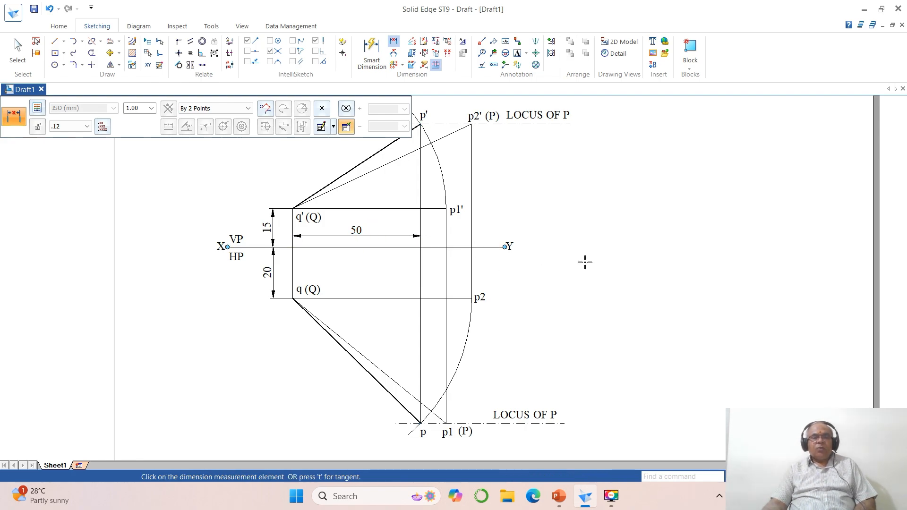
Add an aligned length dimension to the front view line q'p', placed above the line.
click(795, 476)
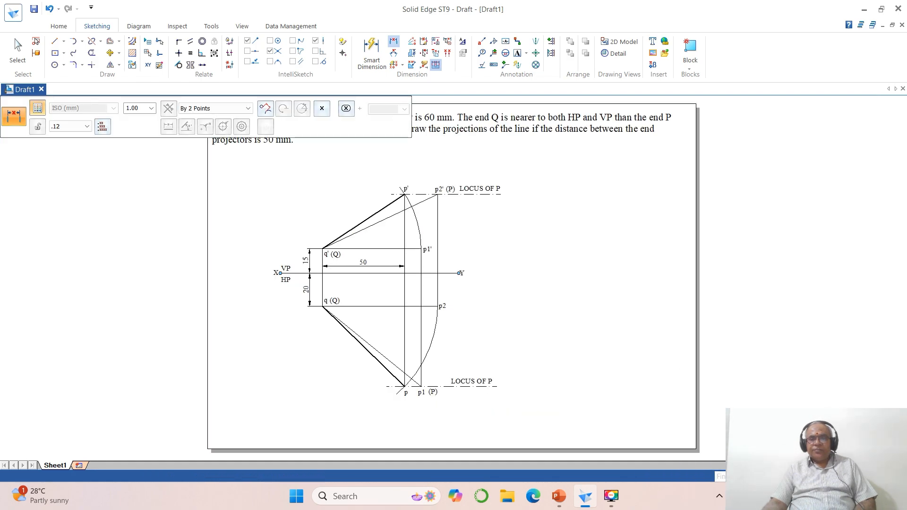
click(772, 477)
click(237, 130)
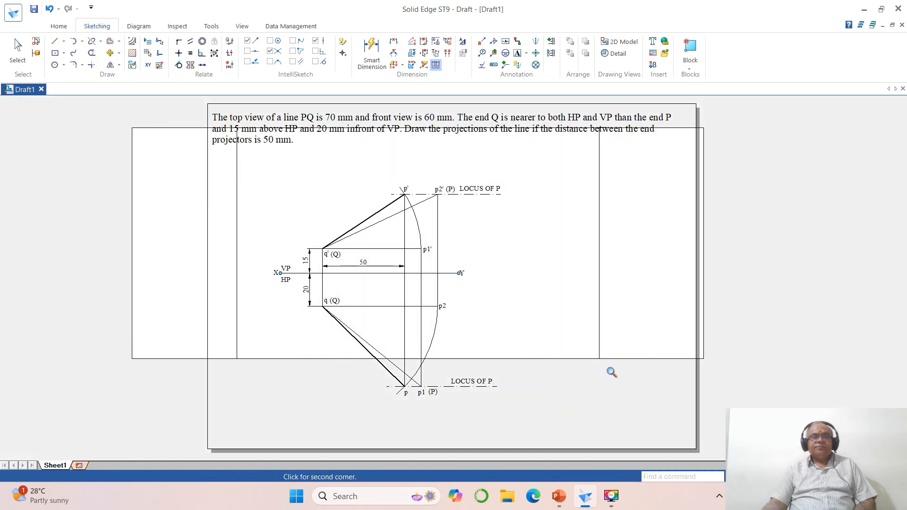
click(633, 377)
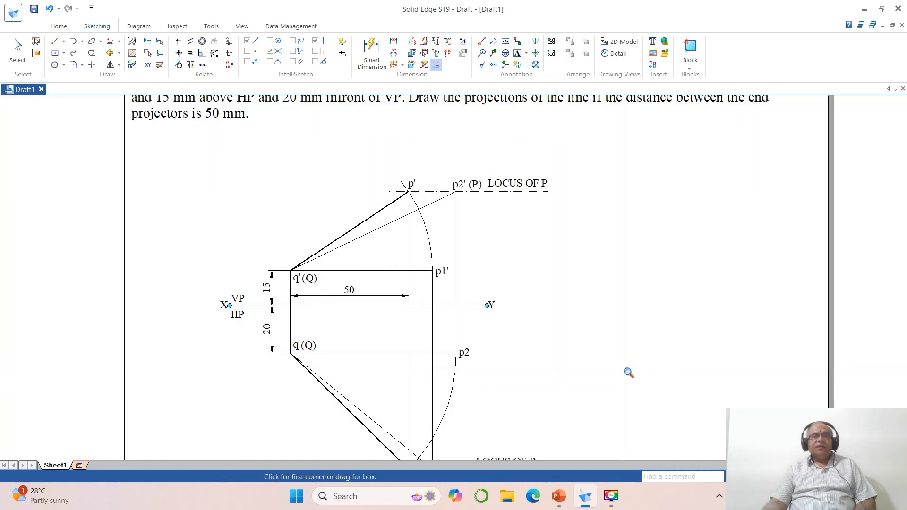
click(394, 41)
click(384, 208)
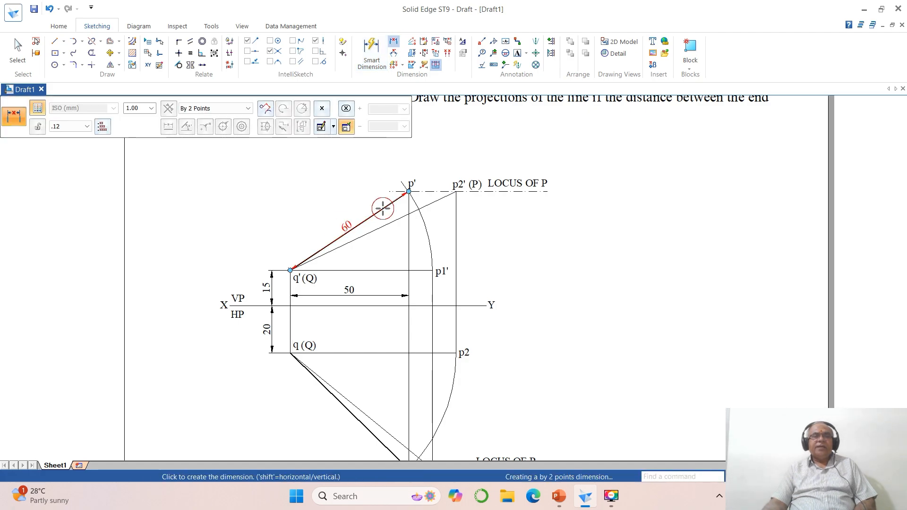
click(348, 189)
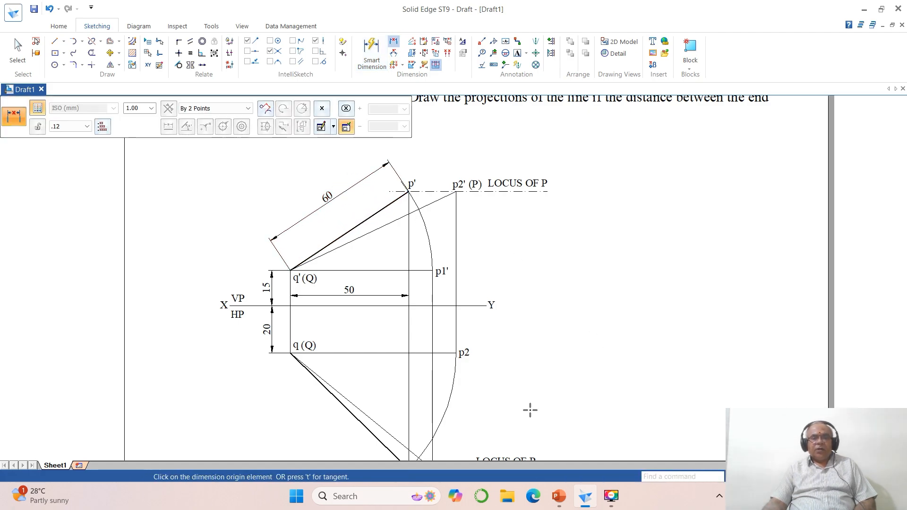
Add an aligned length dimension to the top view line qp, placed below the line.
click(799, 477)
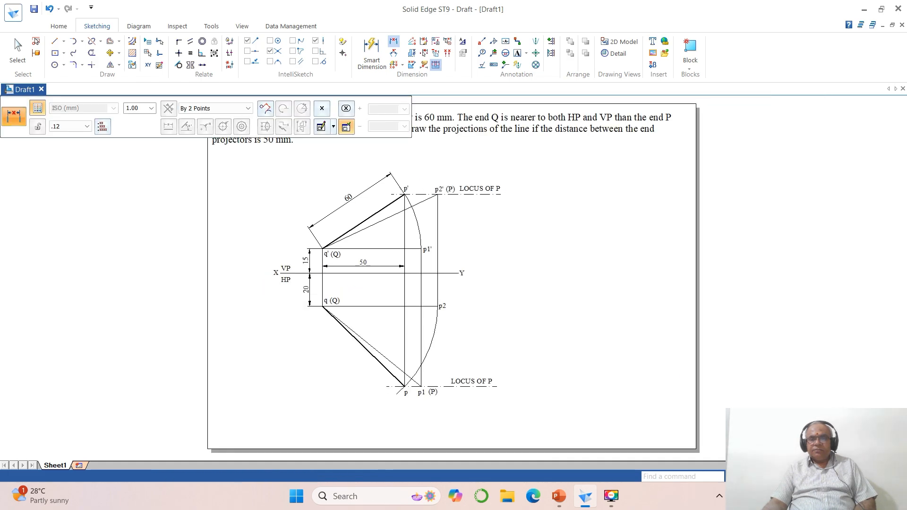
click(774, 477)
drag(207, 262, 591, 438)
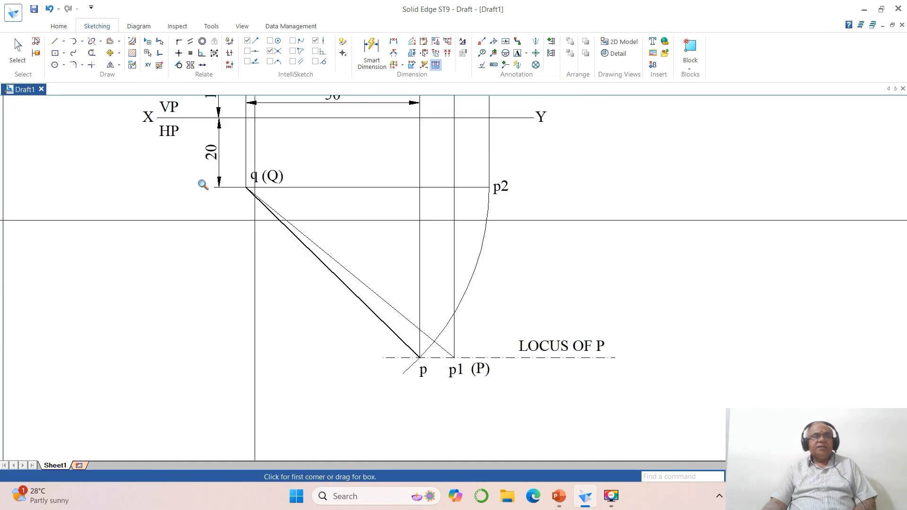
click(393, 41)
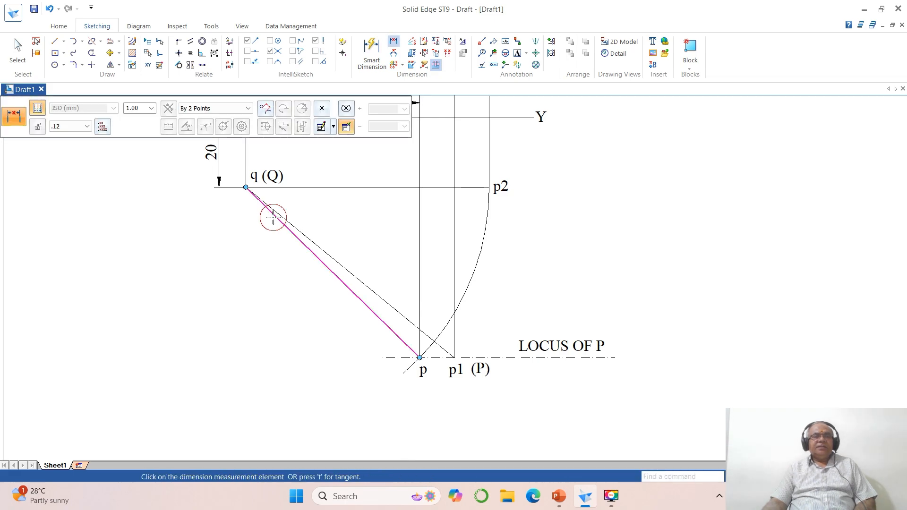
click(354, 295)
click(314, 325)
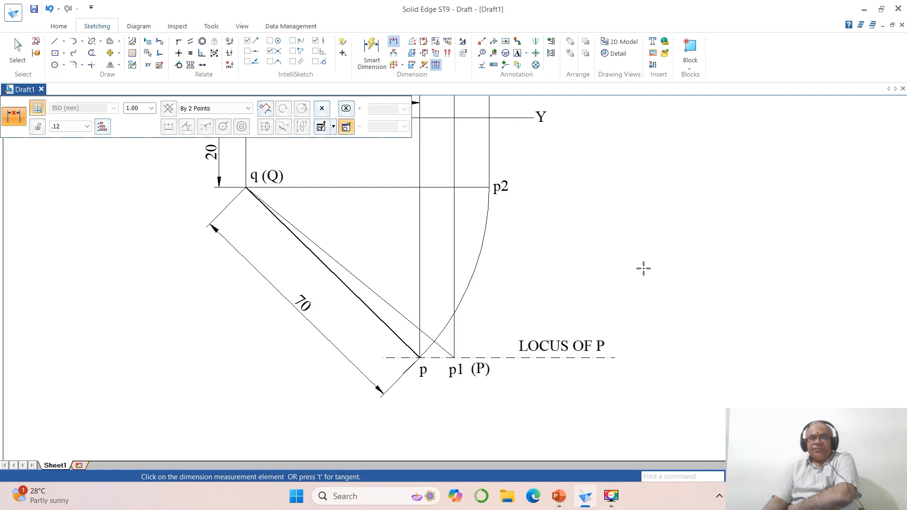
Start the Leader command with endpoint and intersection recognition turned off and point-on-element recognition turned on.
key(ctrl+f)
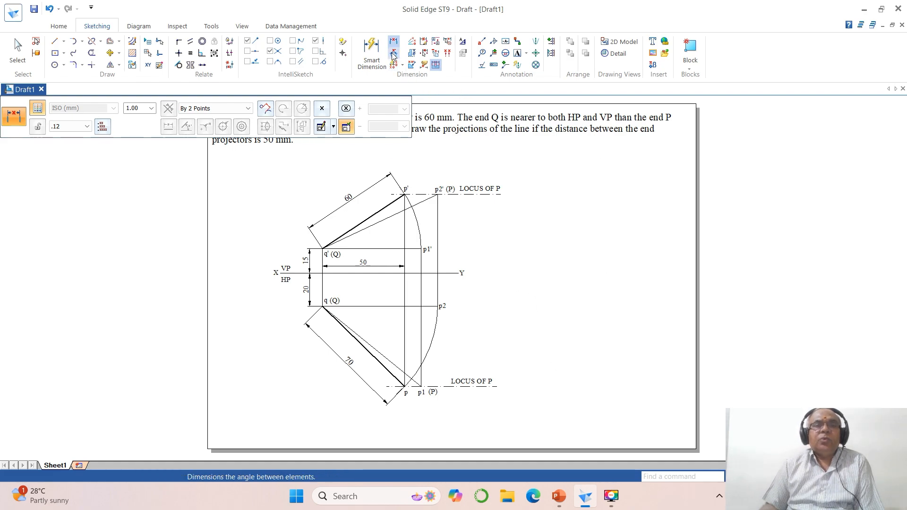
click(505, 65)
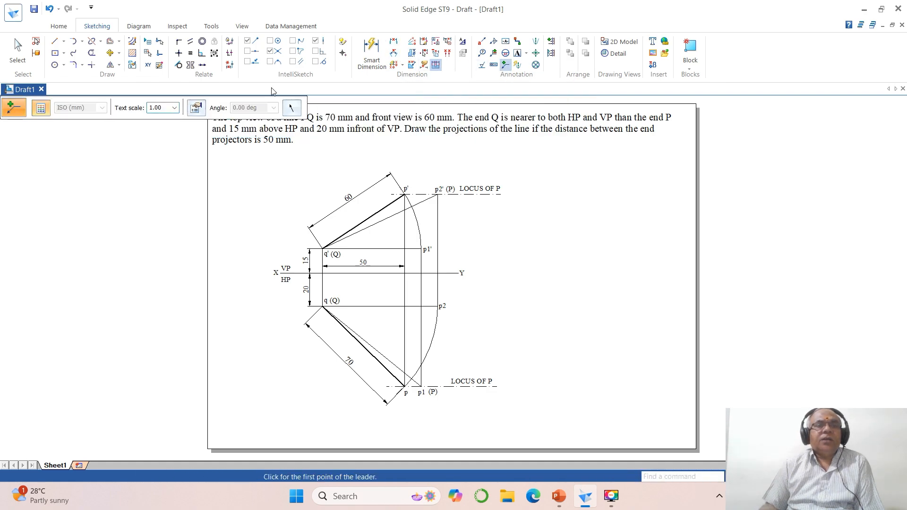
click(247, 42)
click(270, 52)
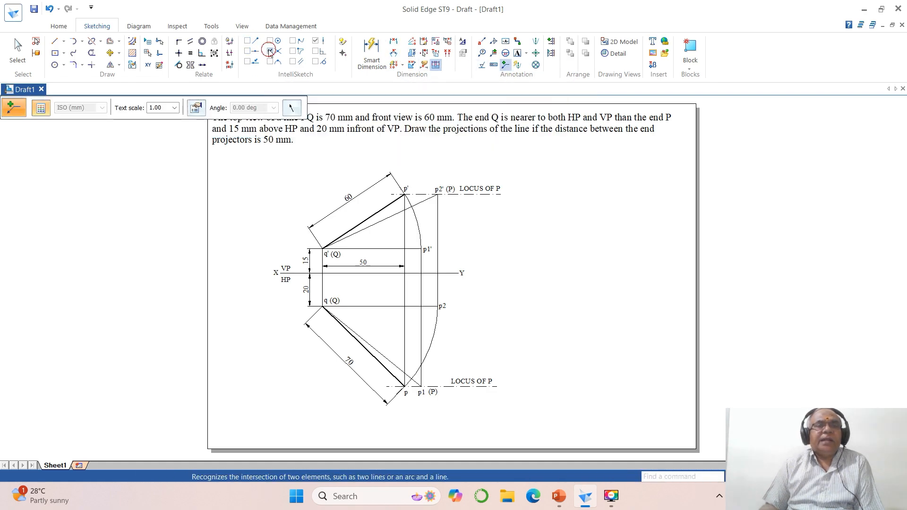
click(246, 61)
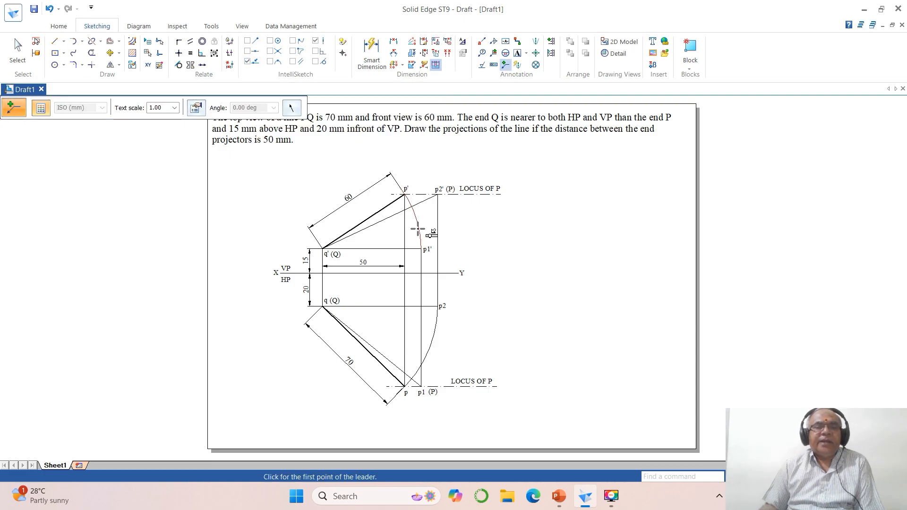
Place leader arrowheads on the p'p1' arc, the p1'p1 projector, the pp2 arc and the p2p2' projector to show the construction direction.
click(418, 230)
click(416, 217)
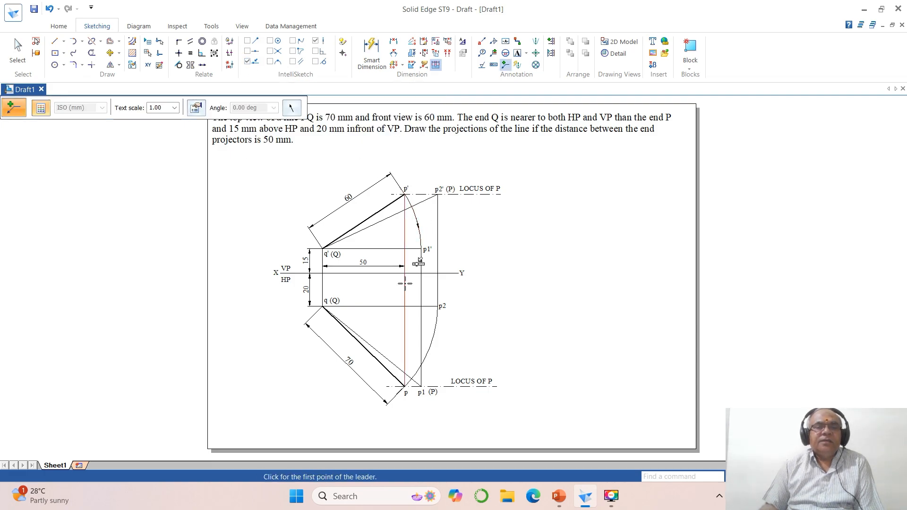
click(421, 327)
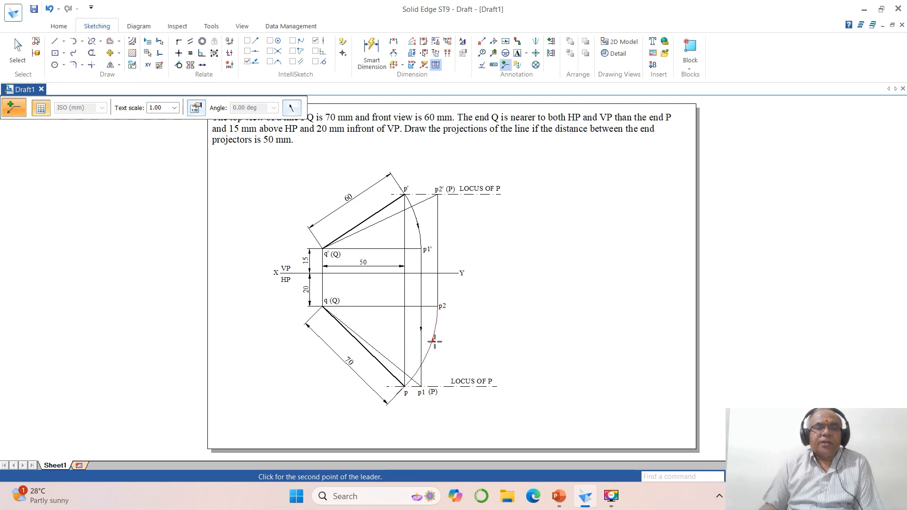
click(429, 349)
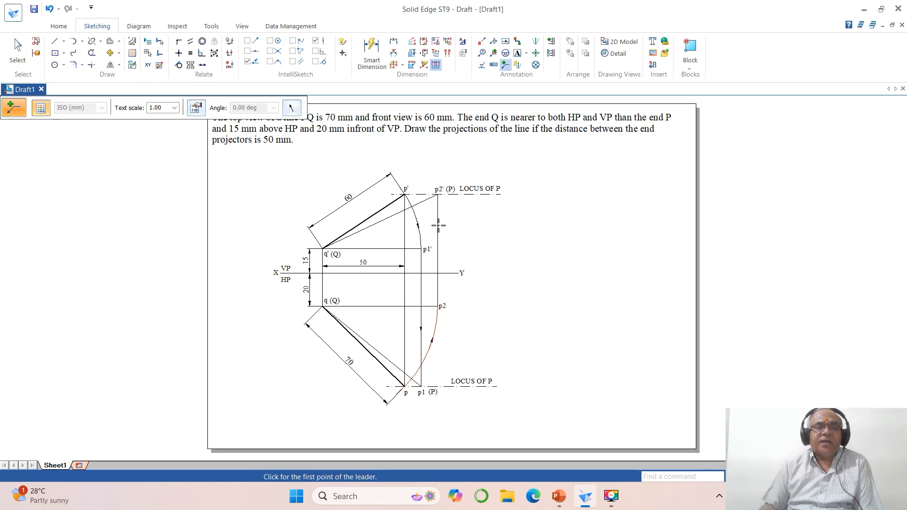
click(438, 228)
click(440, 242)
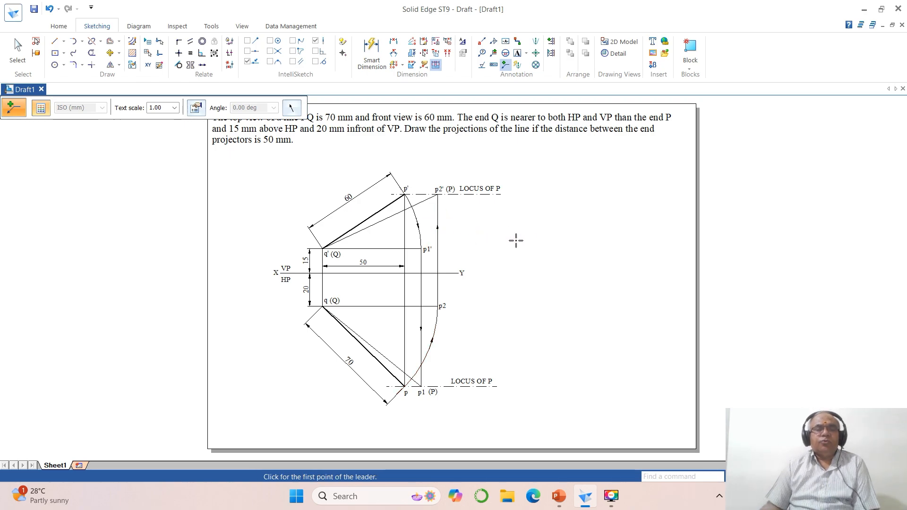